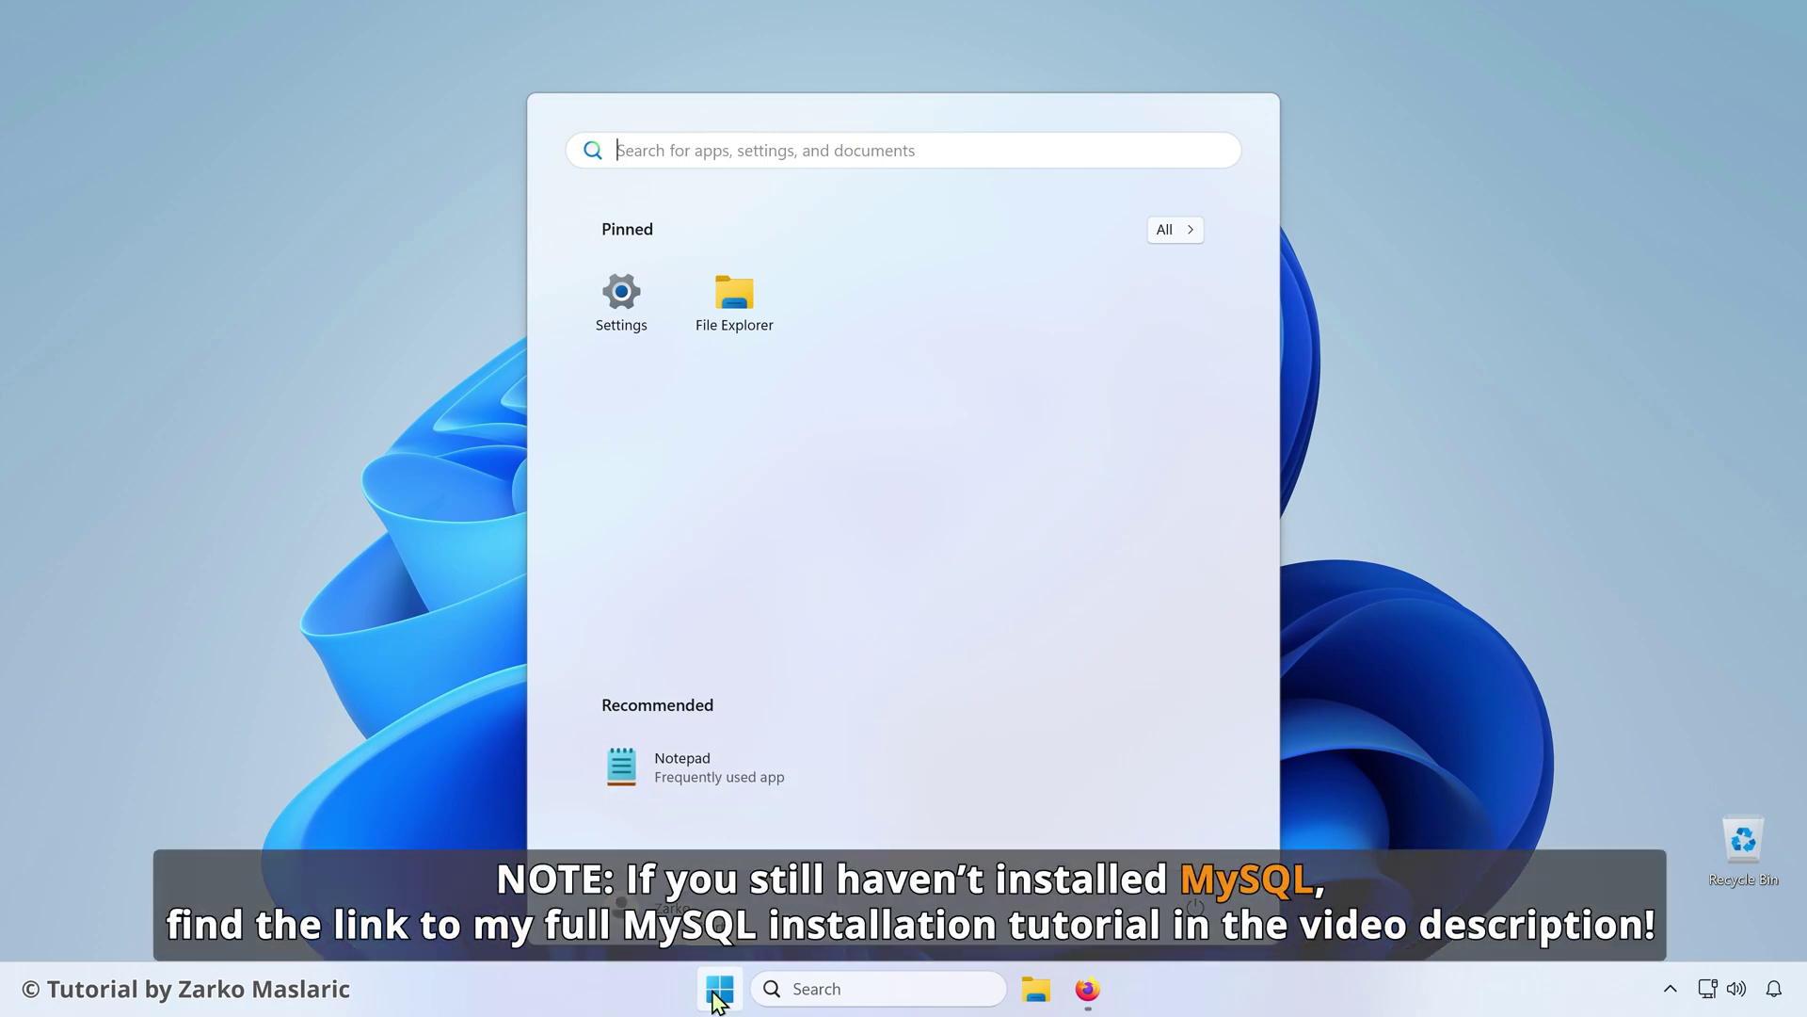
- Open the MySQL 8.4 Command Line Client and try to log in with the account password
click(646, 147)
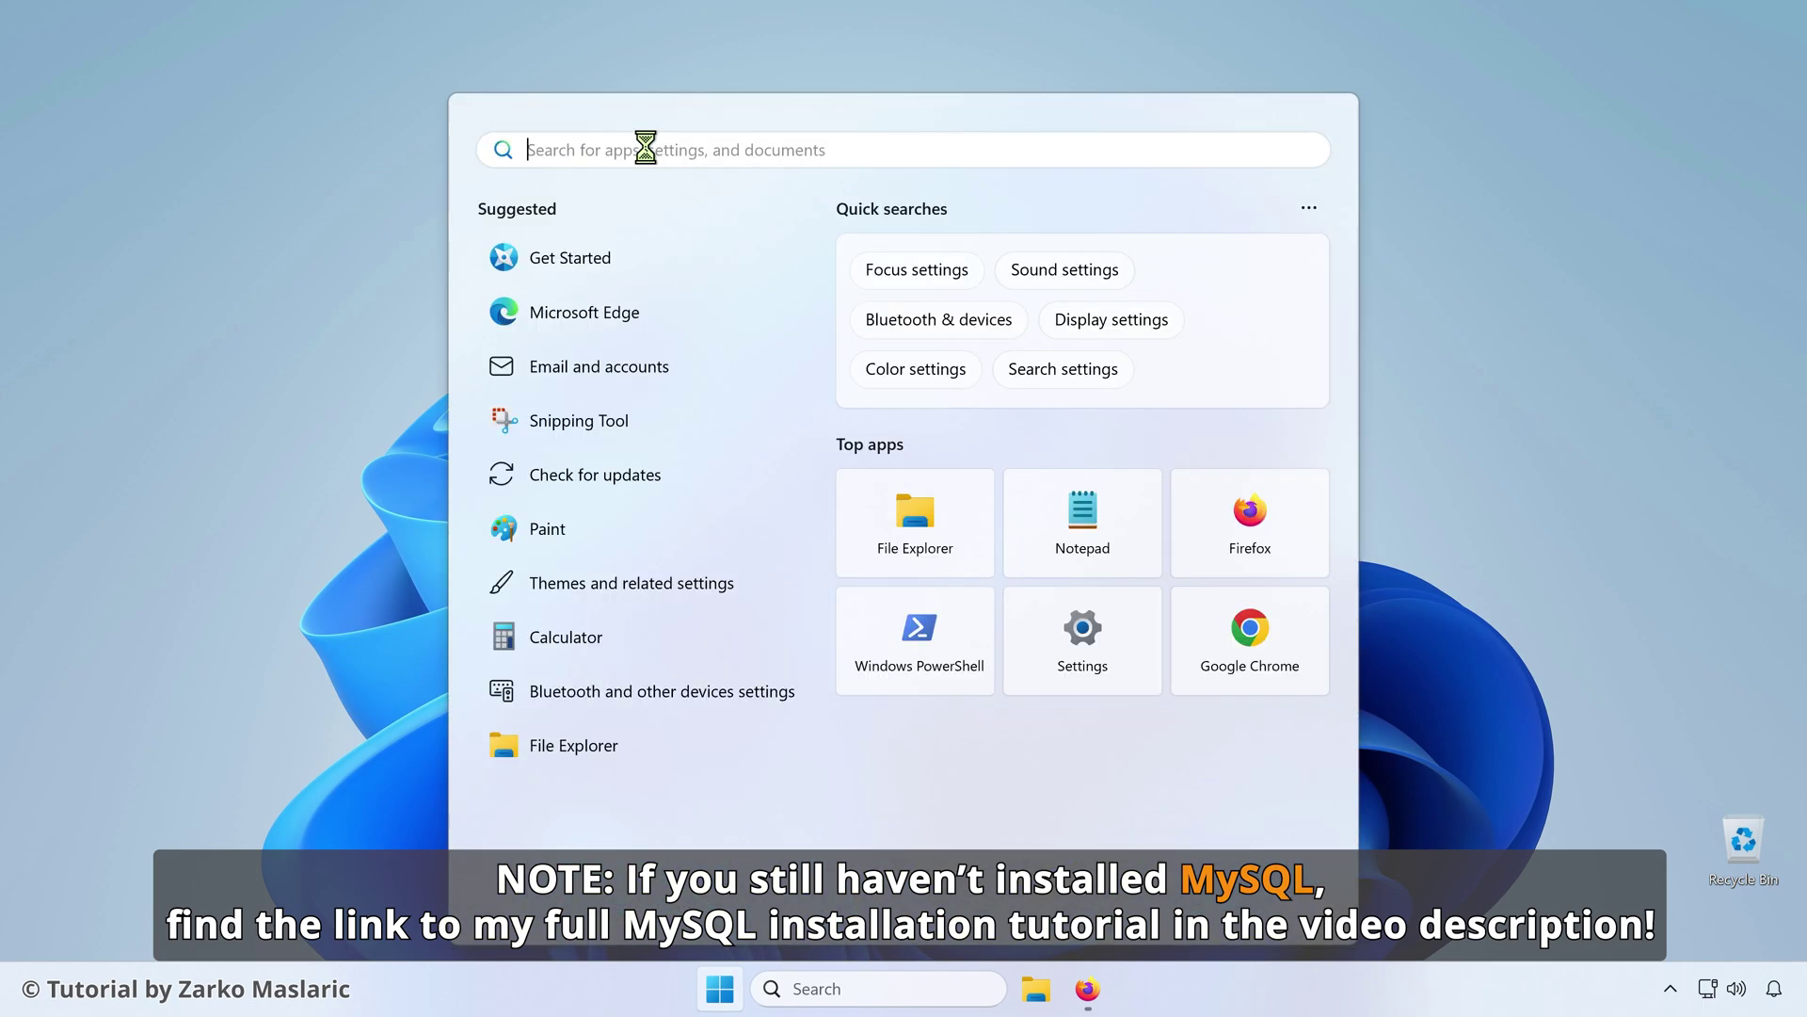
text(command Line)
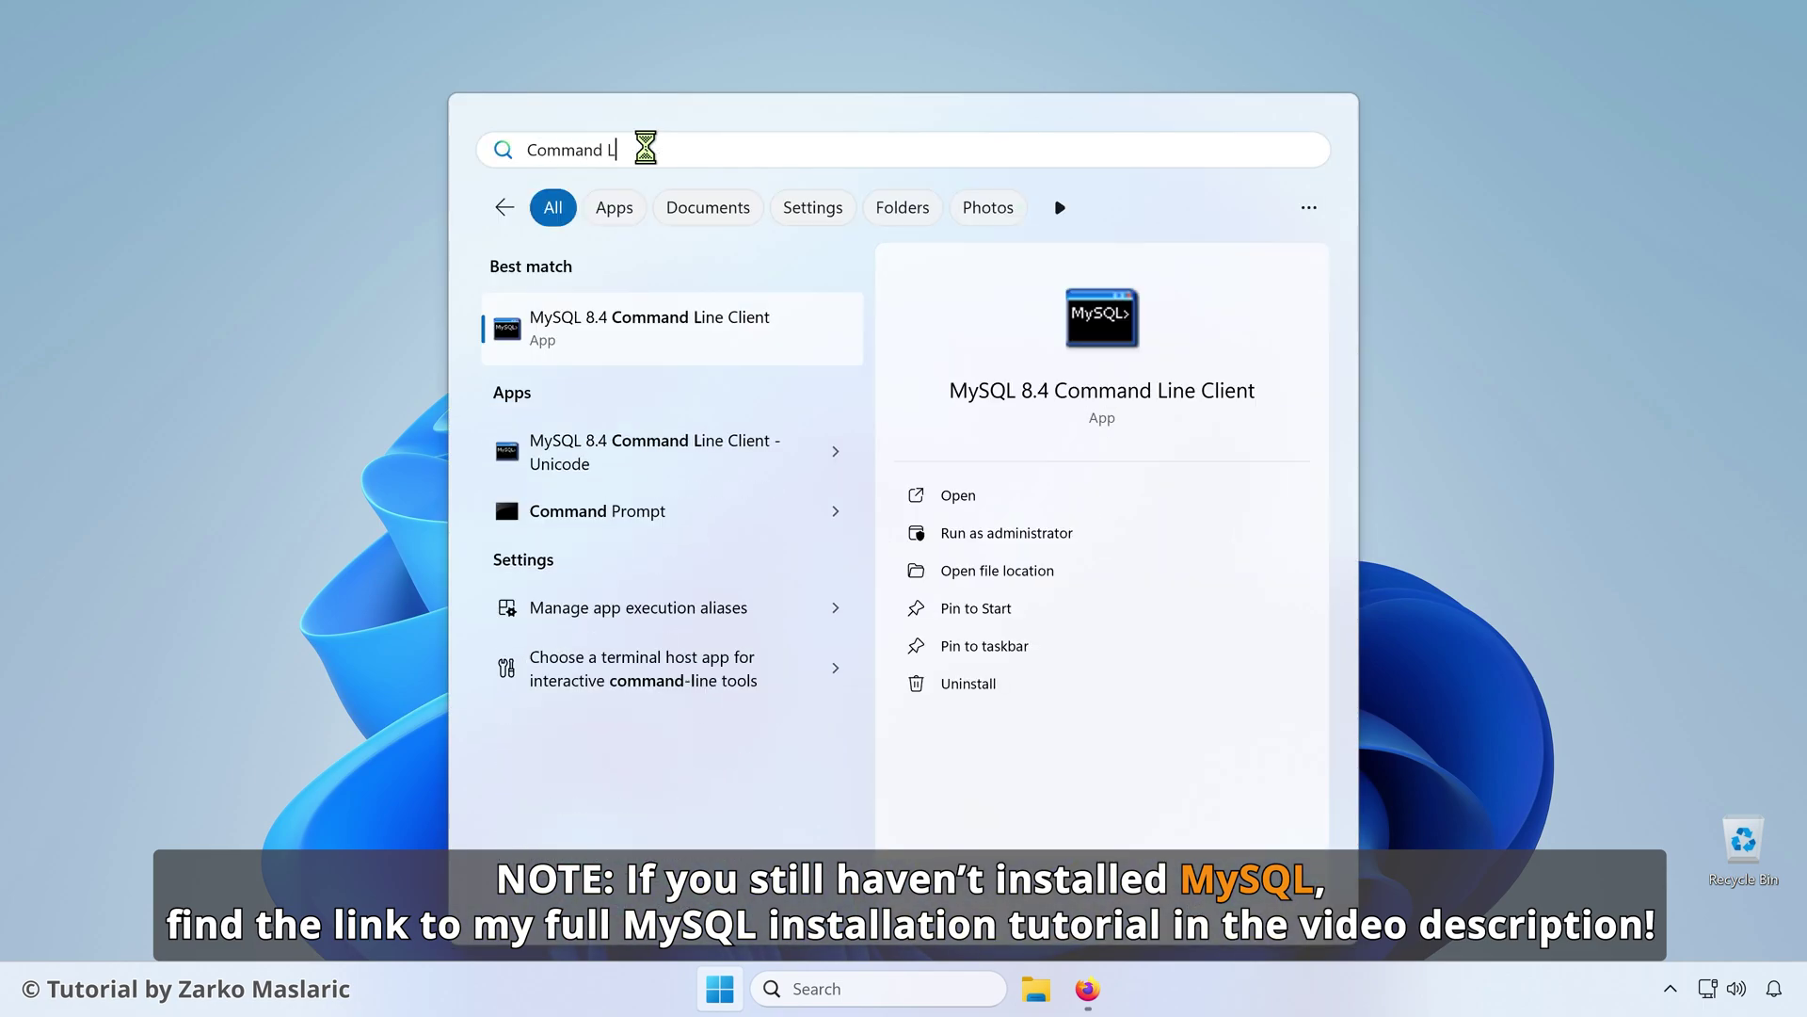
text( Client)
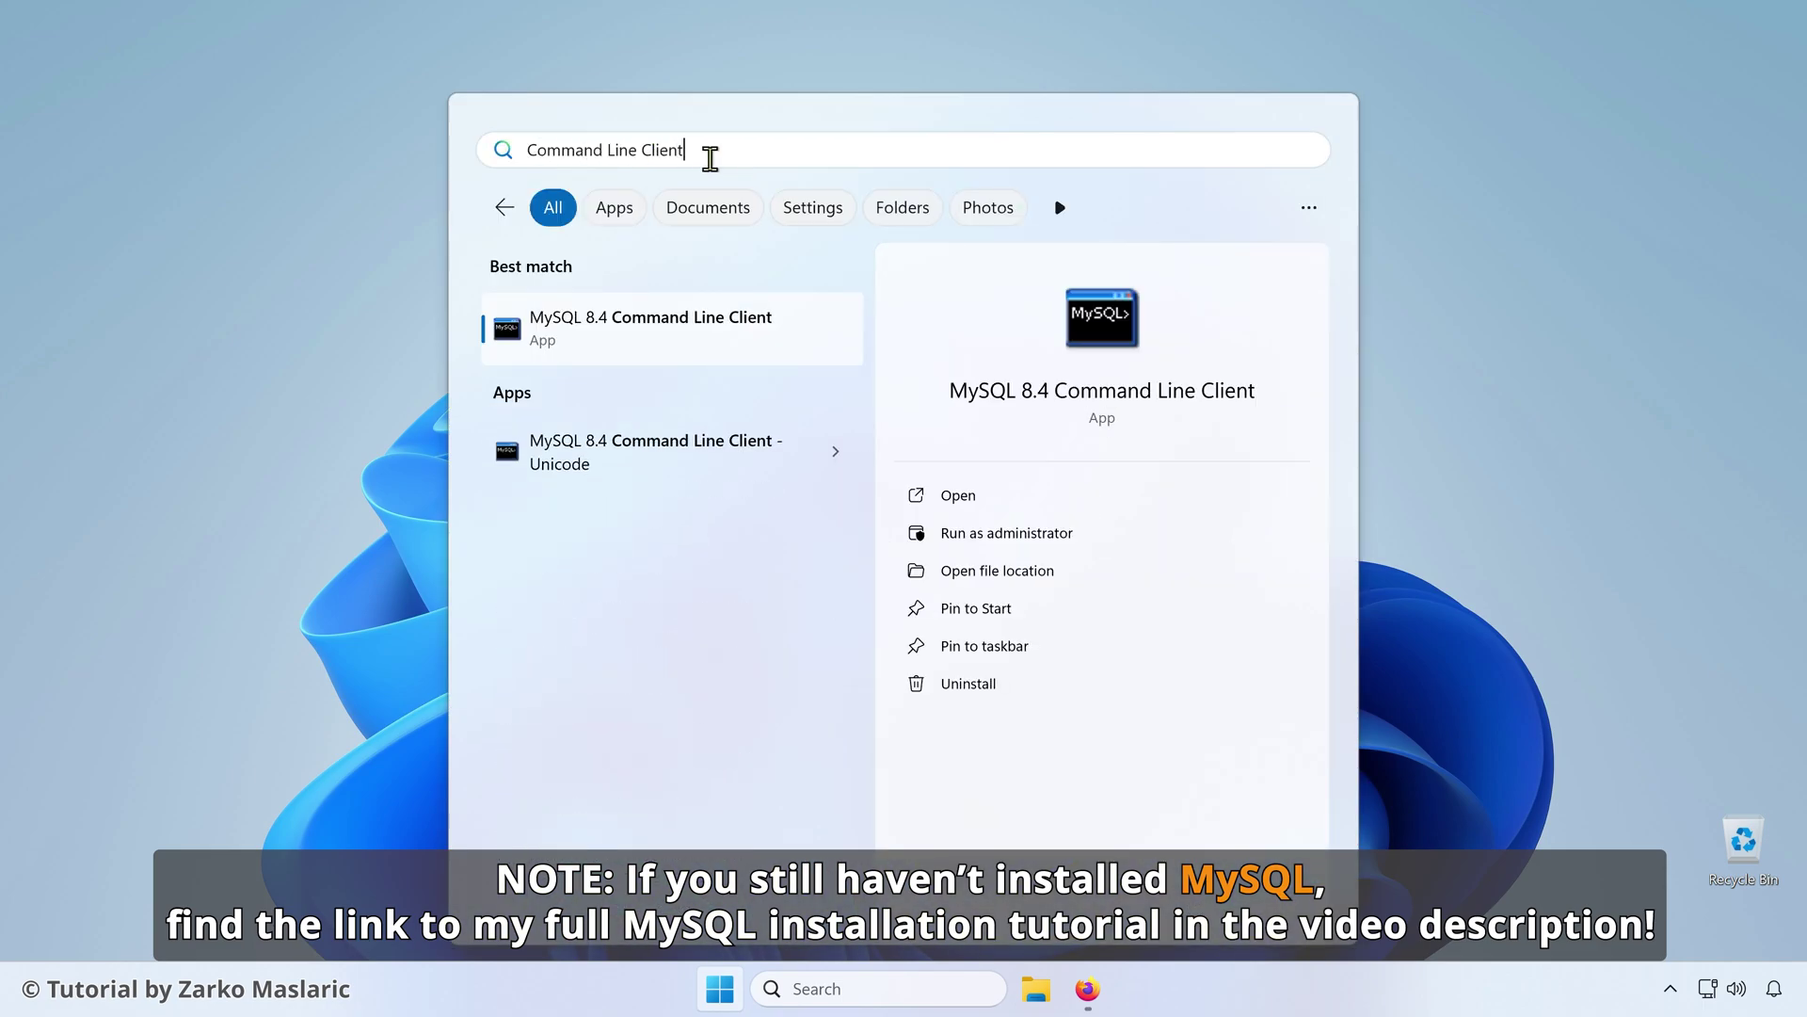
click(622, 339)
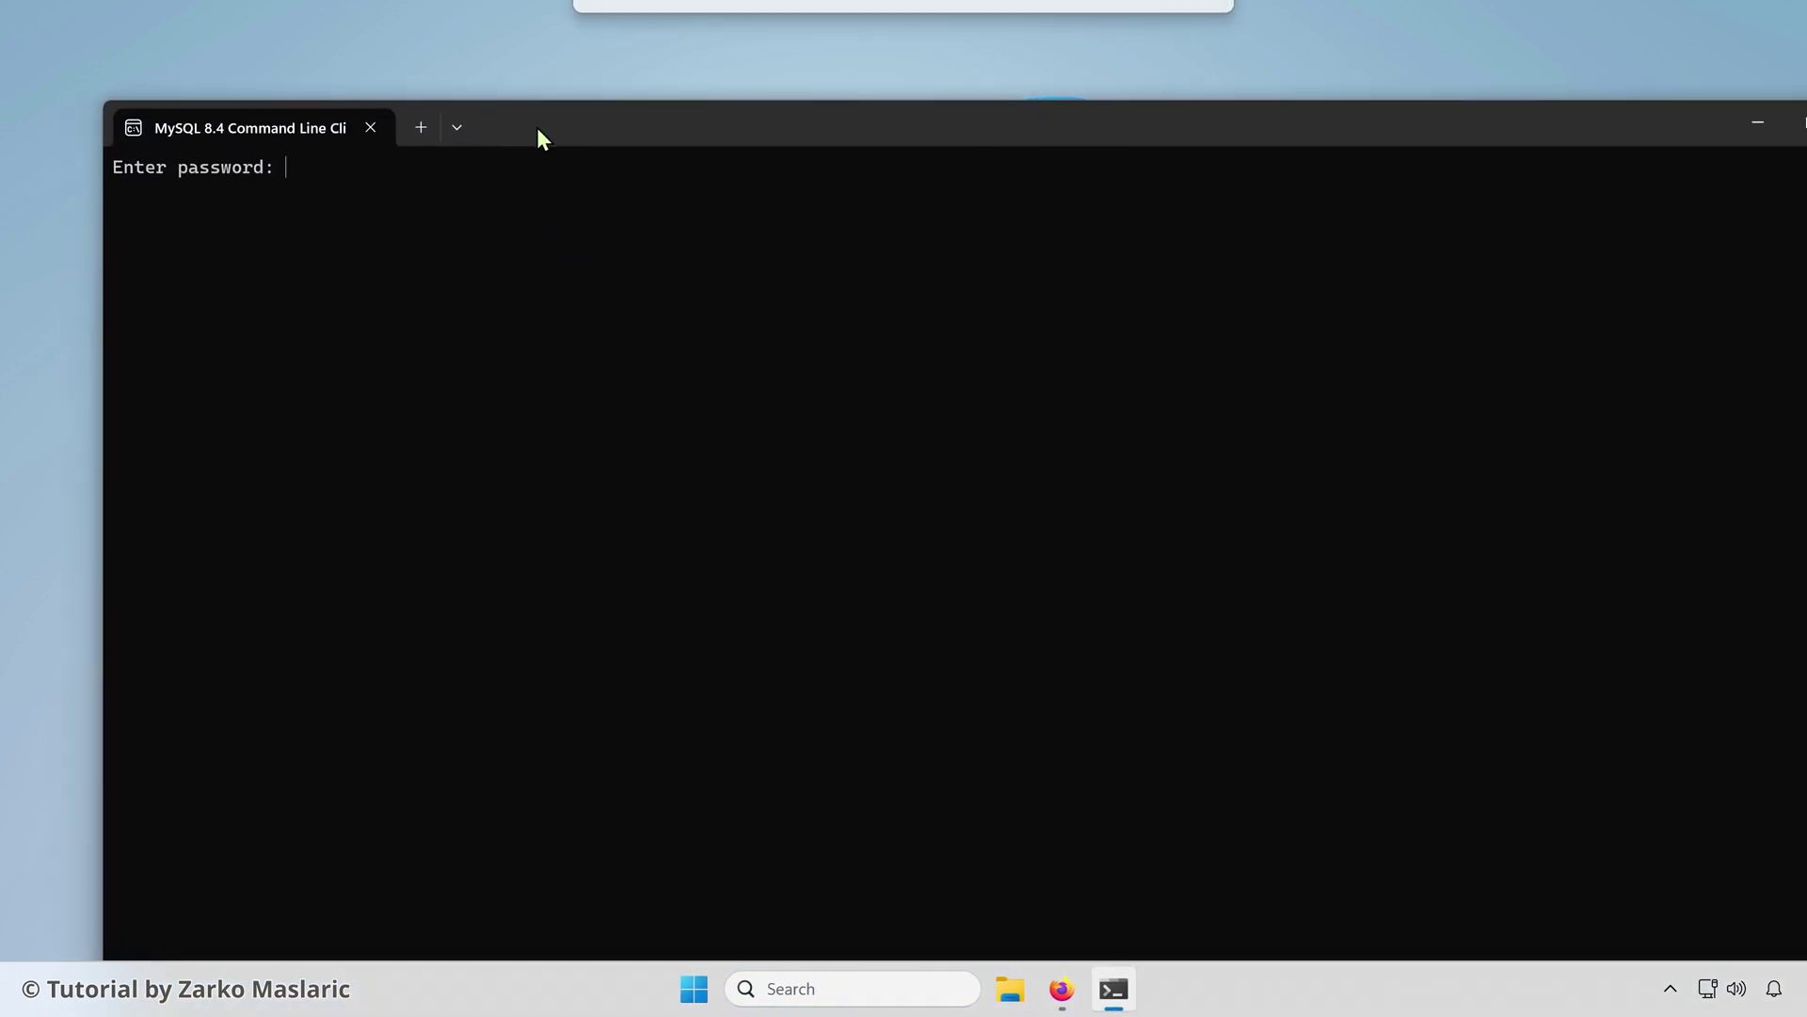
drag(64, 82, 400, 79)
drag(811, 100, 690, 102)
text(*********)
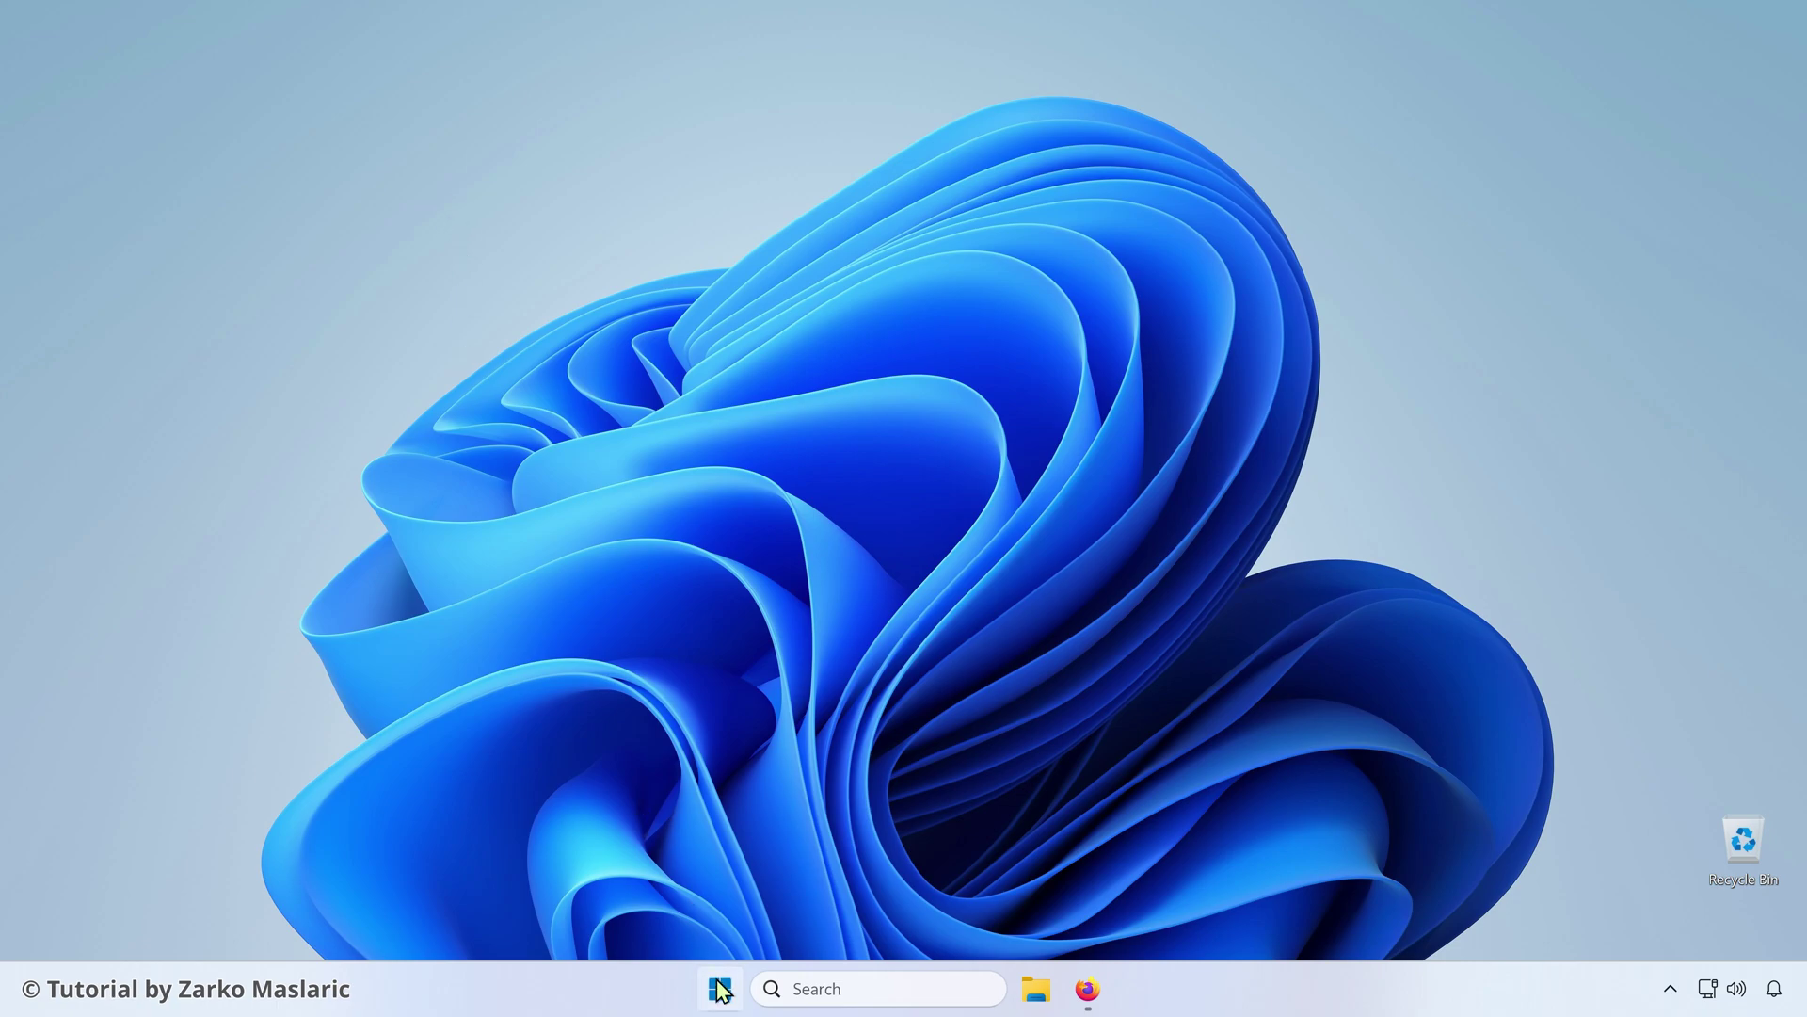
- Open MySQL Workbench 8.0 CE, try to connect to Local instance MySQL84, and close Workbench
click(718, 988)
text(work)
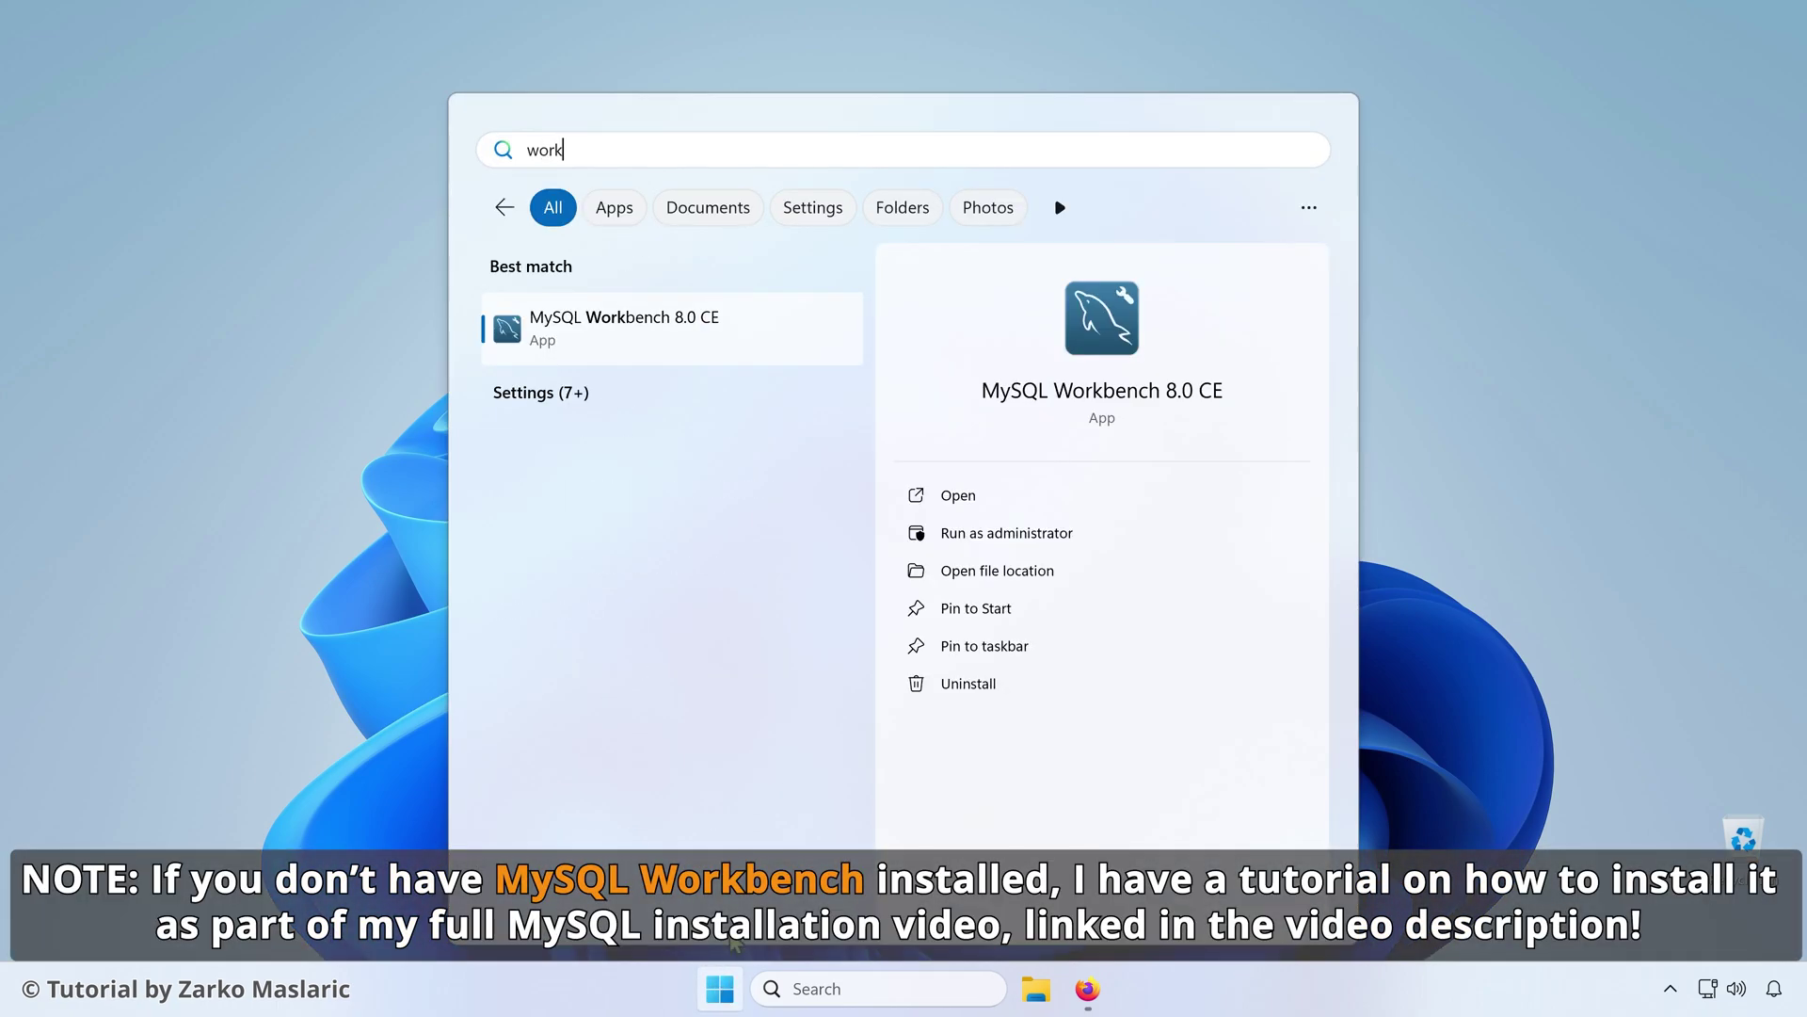
text(bench)
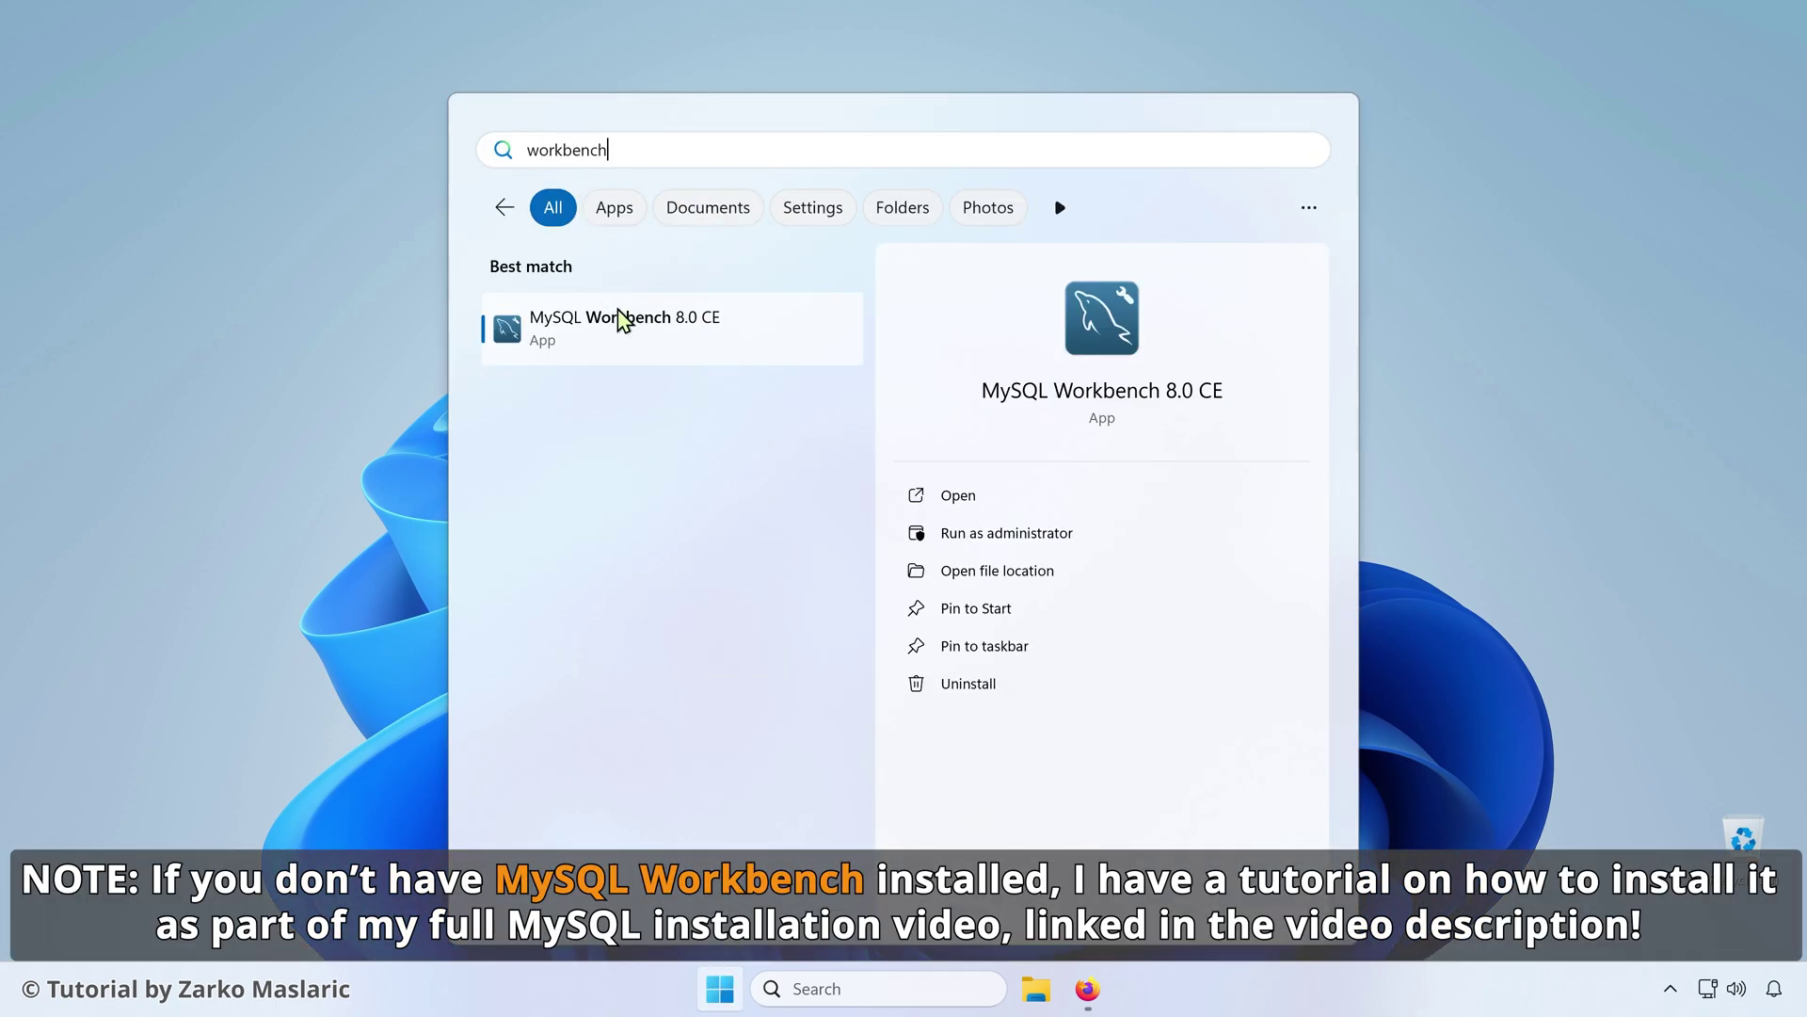
click(567, 335)
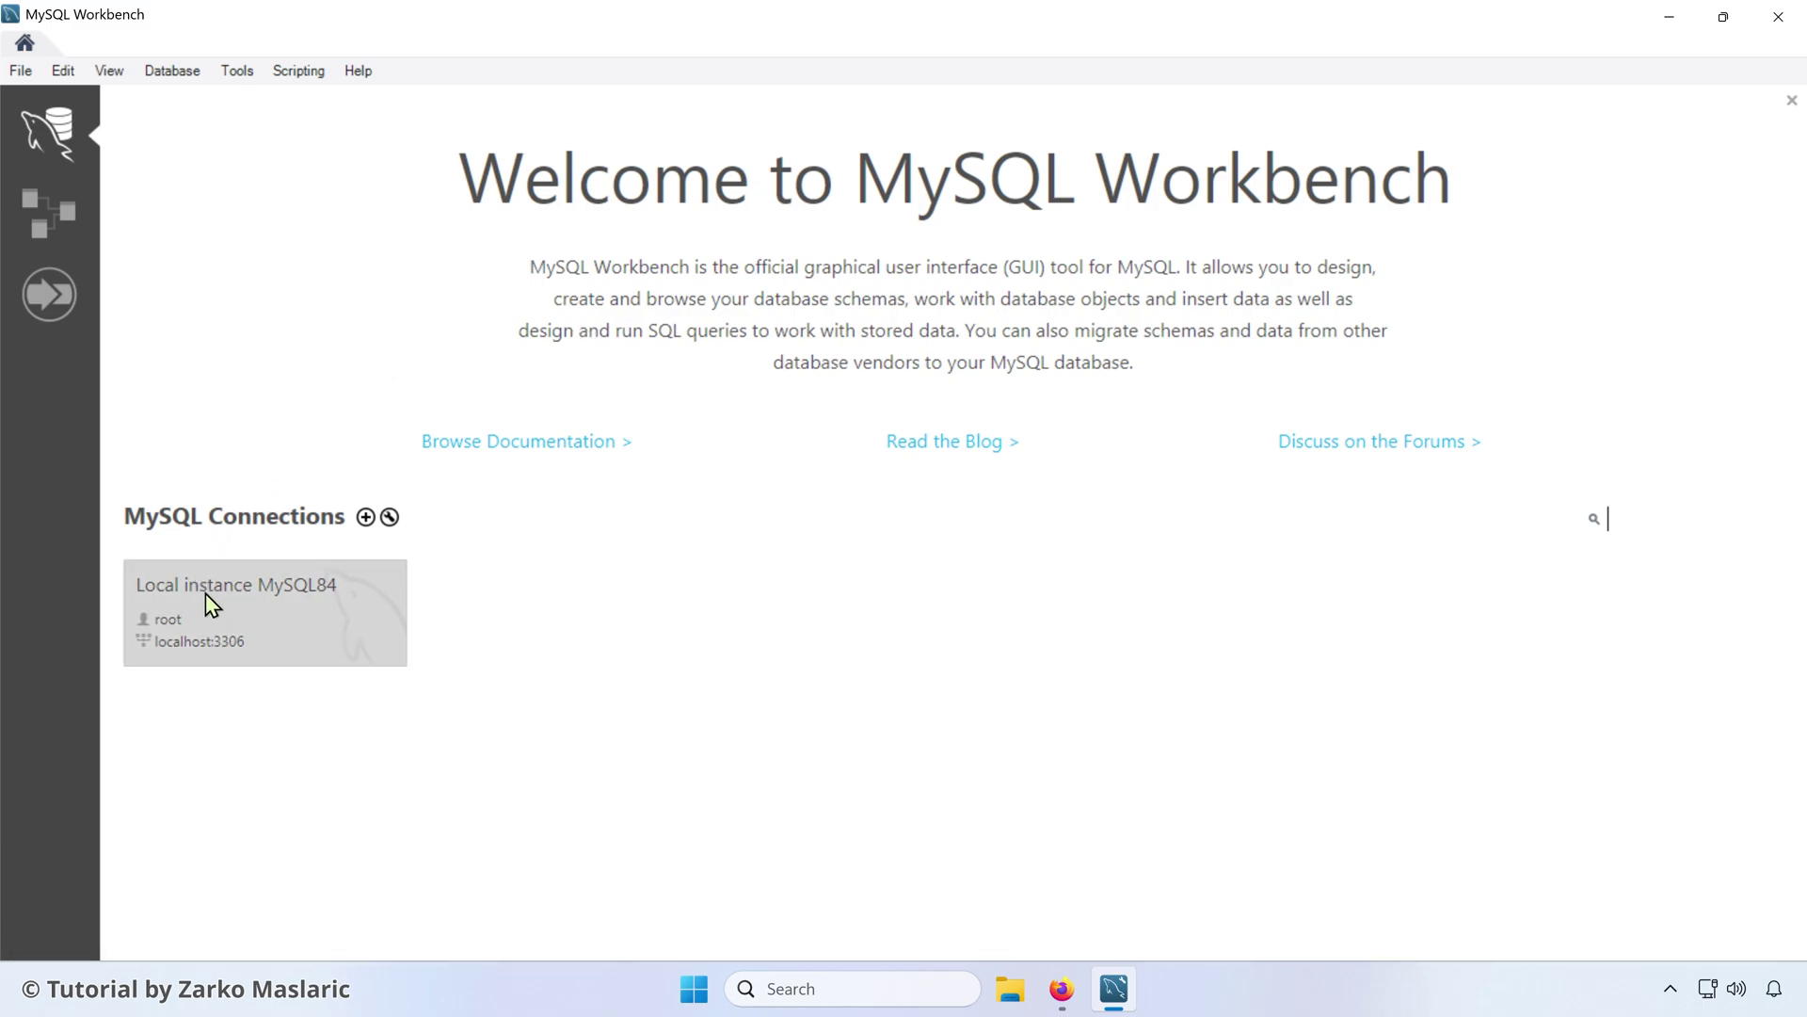
click(257, 603)
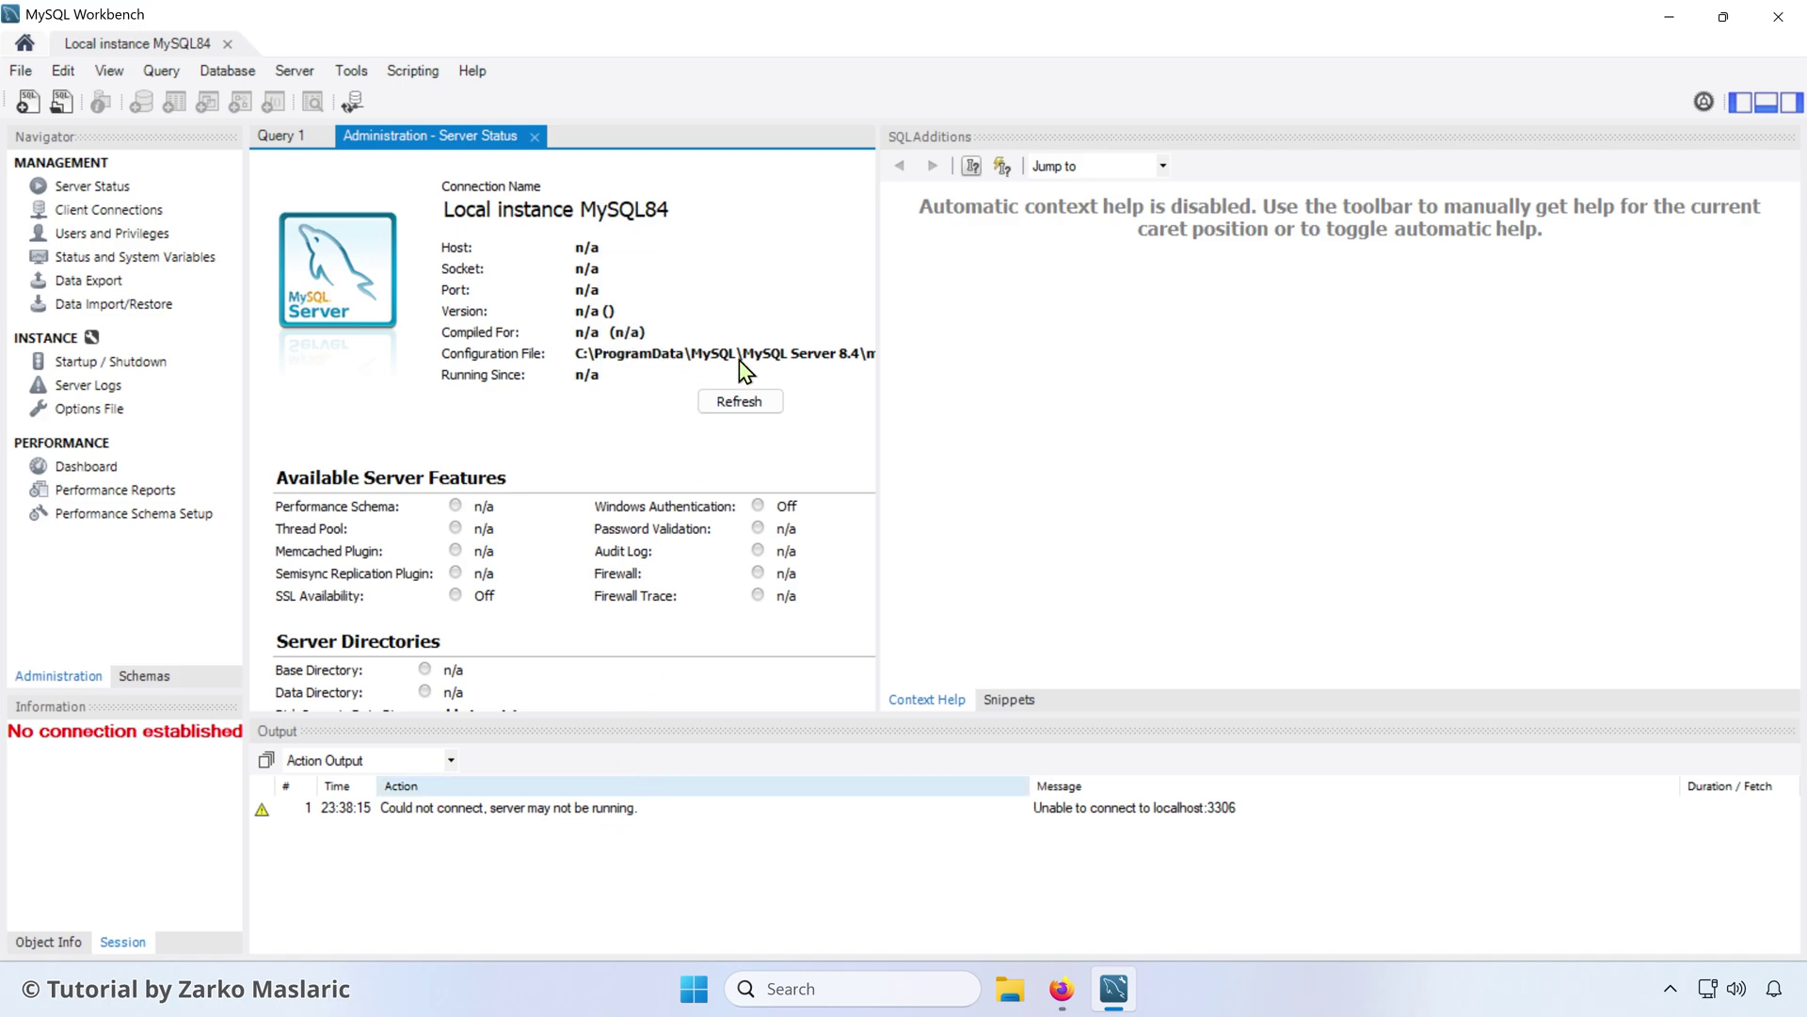
click(1780, 17)
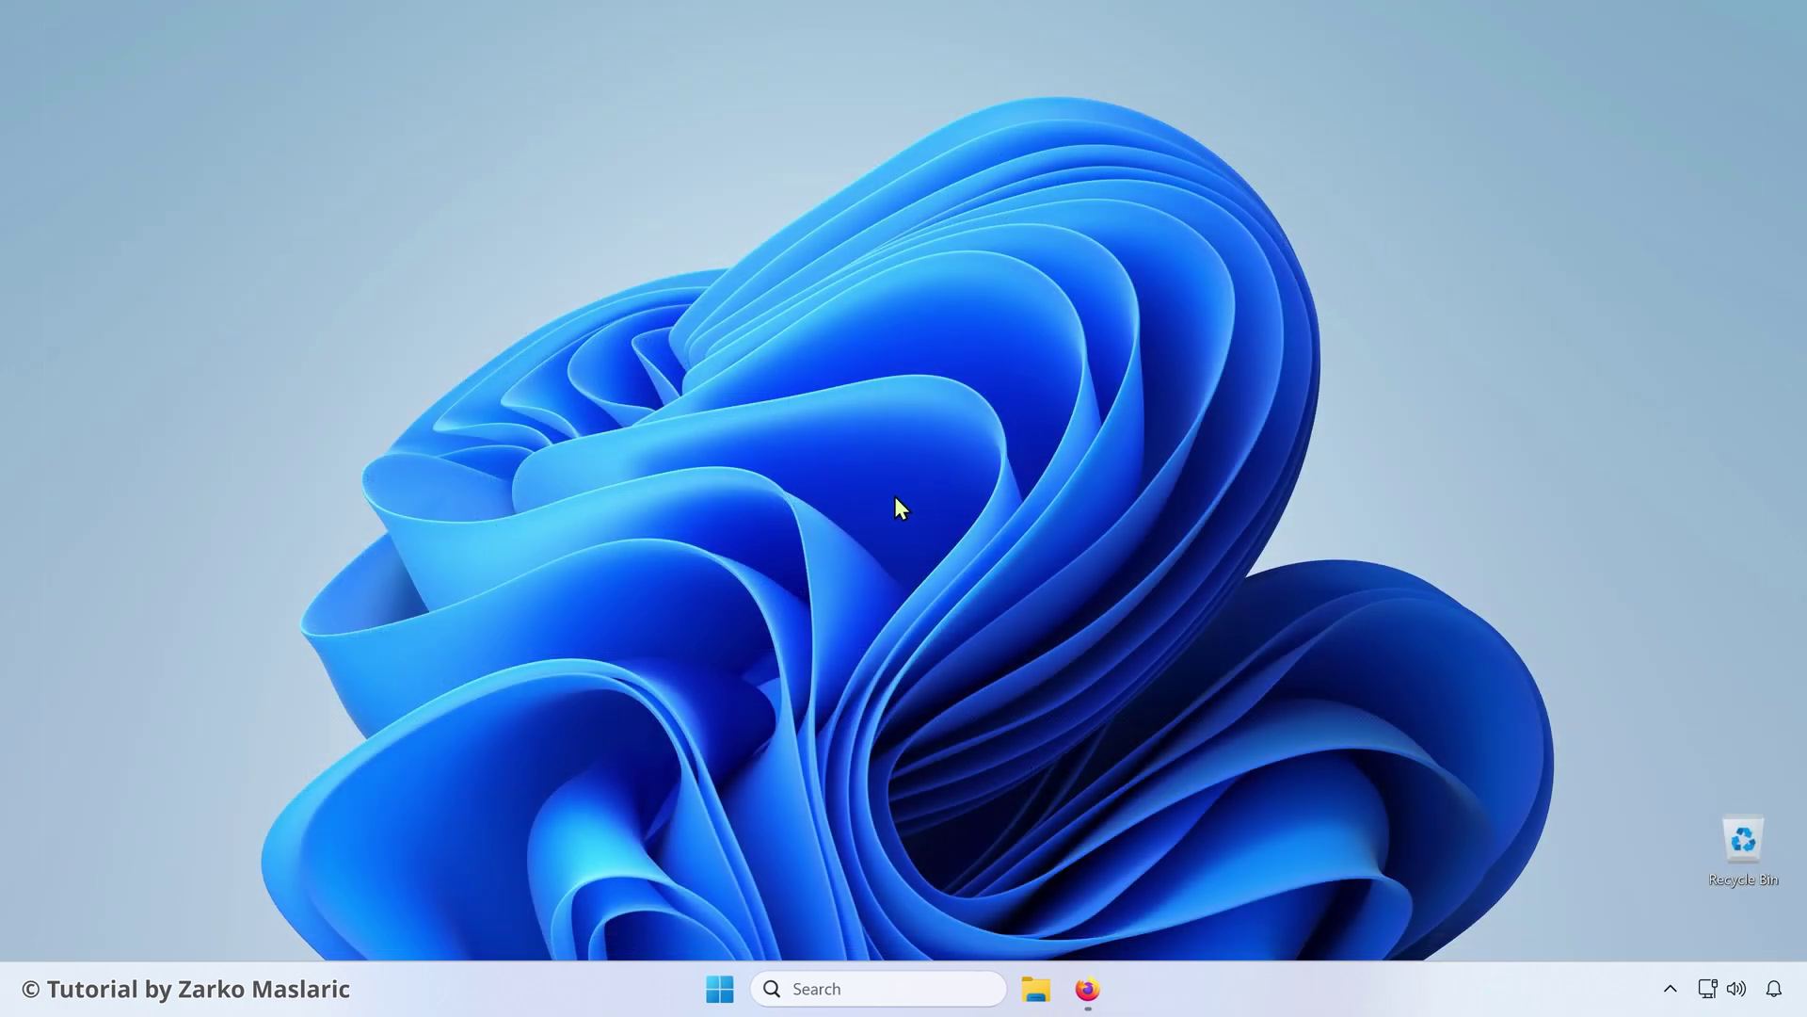
- Find and open the Windows Services console
click(718, 981)
click(640, 151)
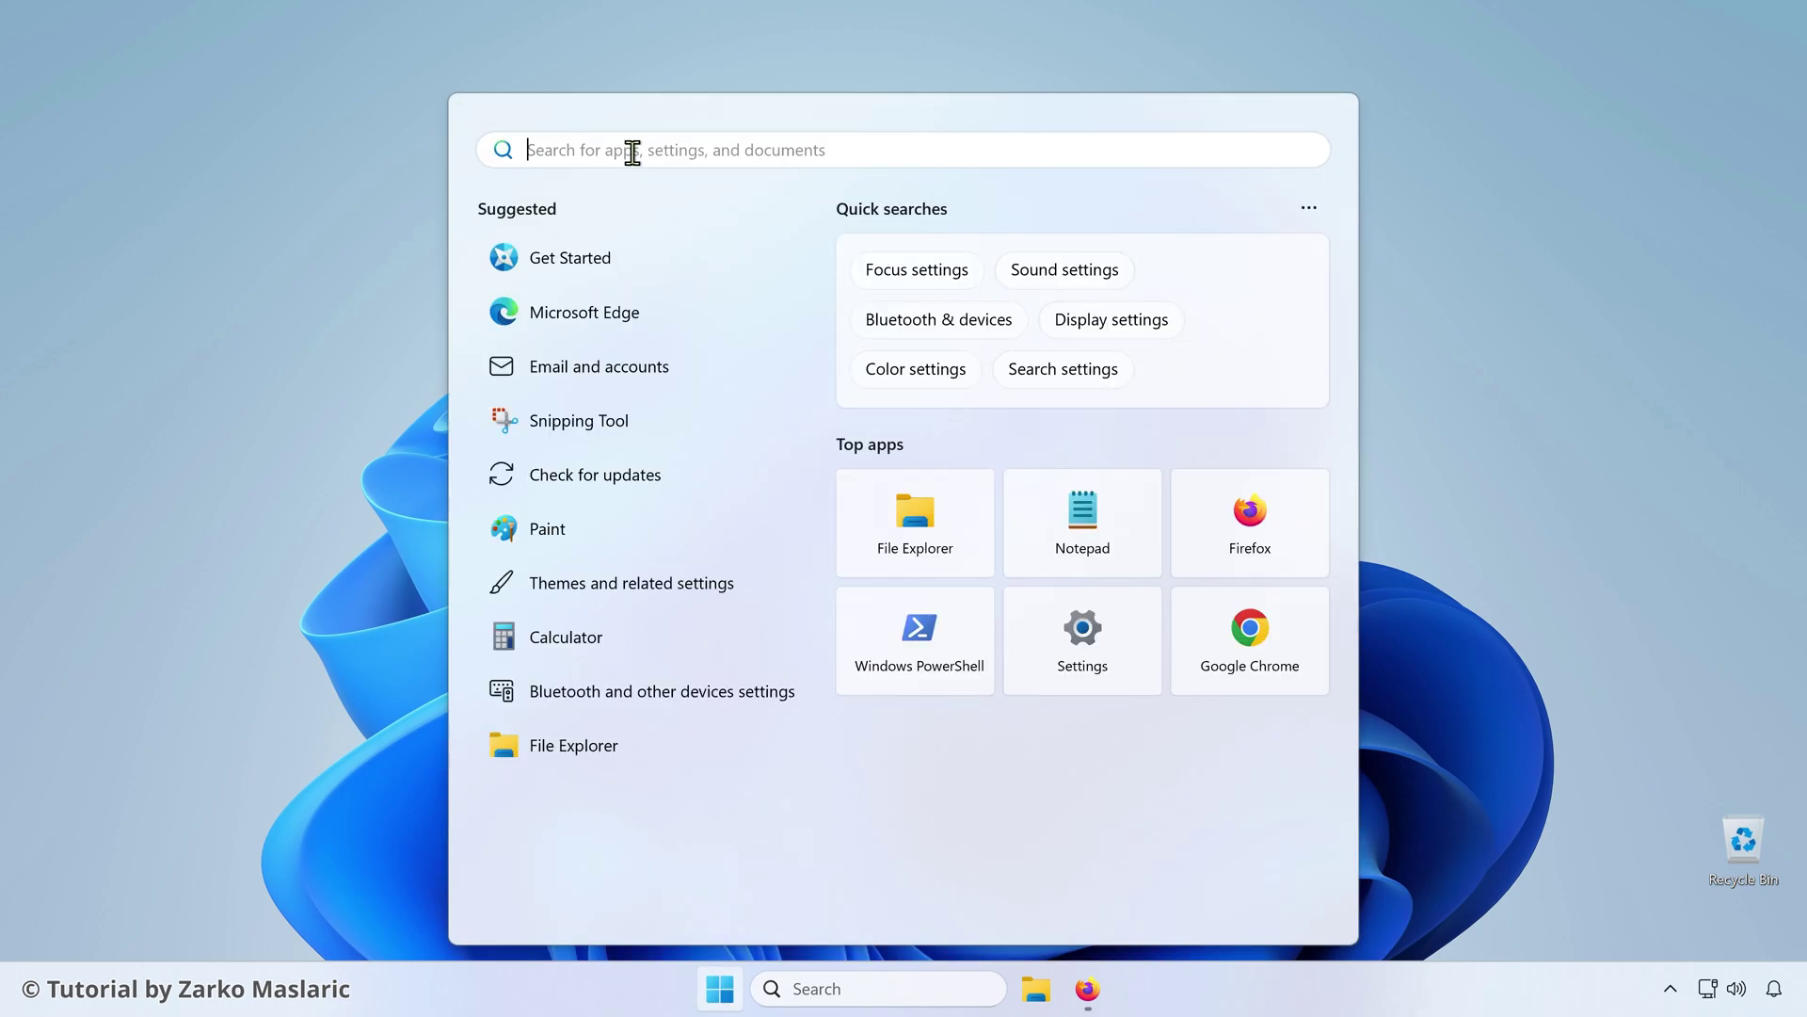
text(Services)
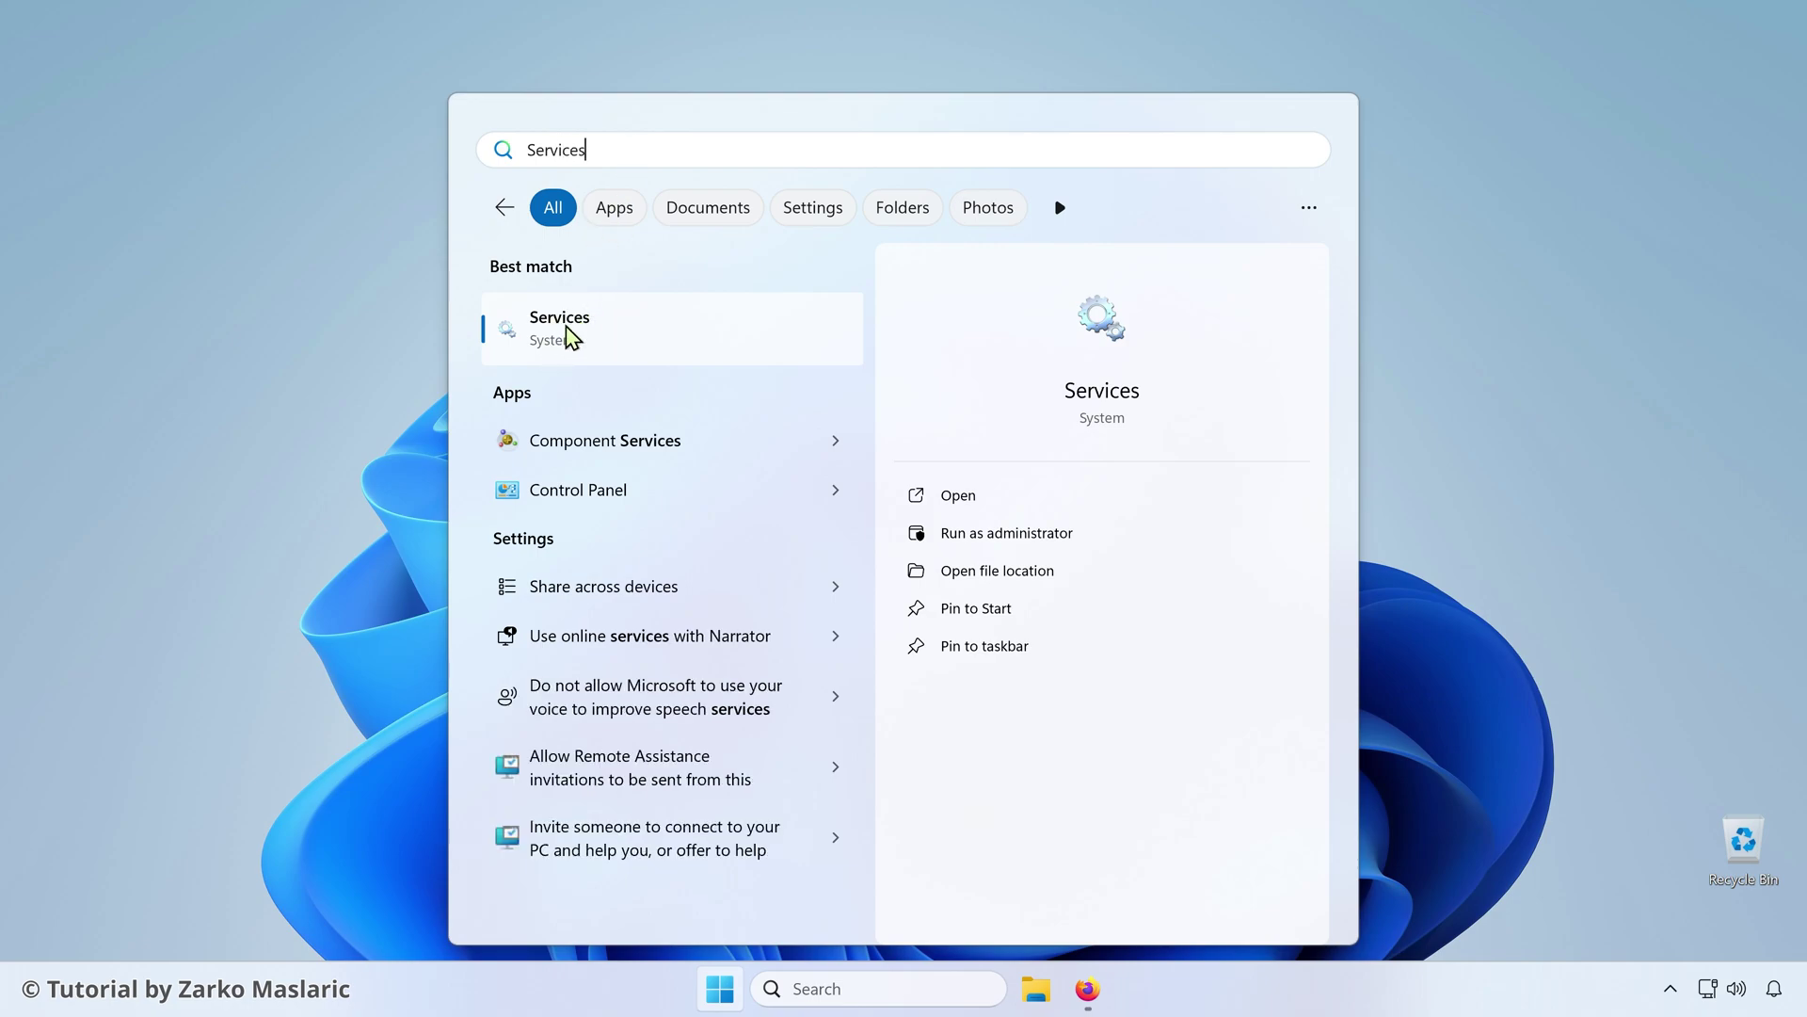
click(566, 325)
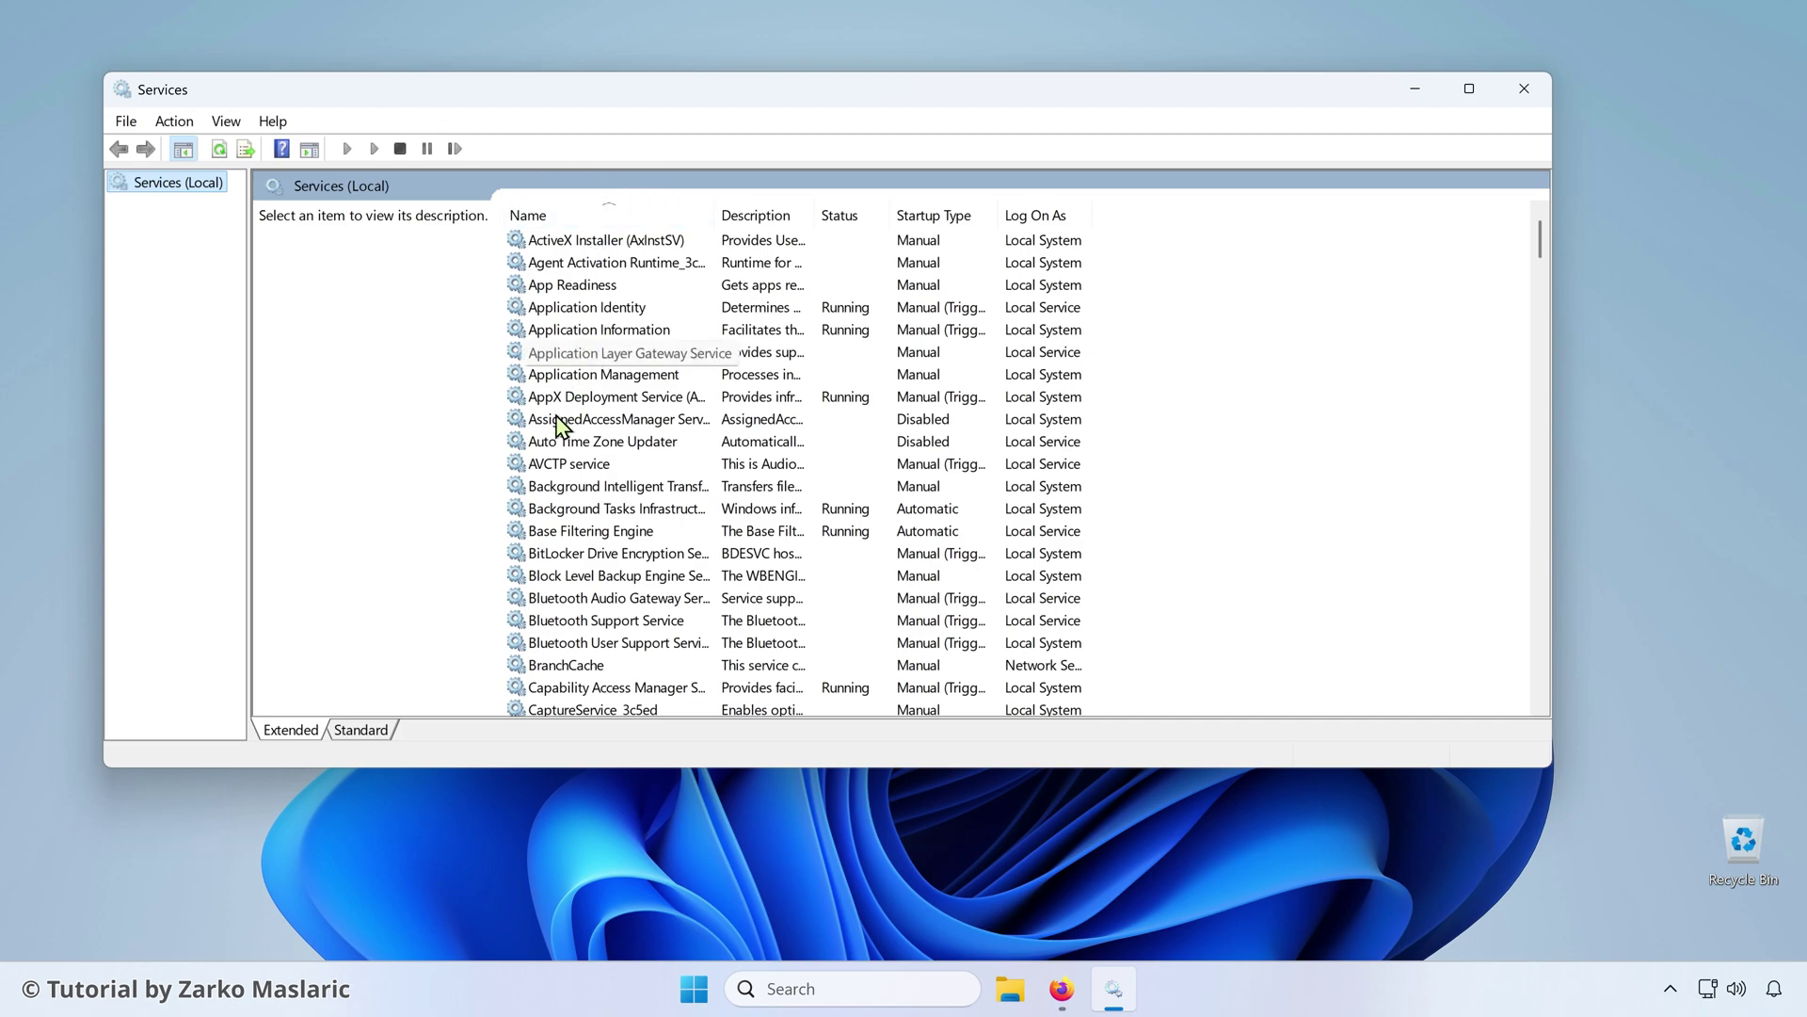
- Set the startup type of the MySQL84 service to Automatic in its properties
click(569, 441)
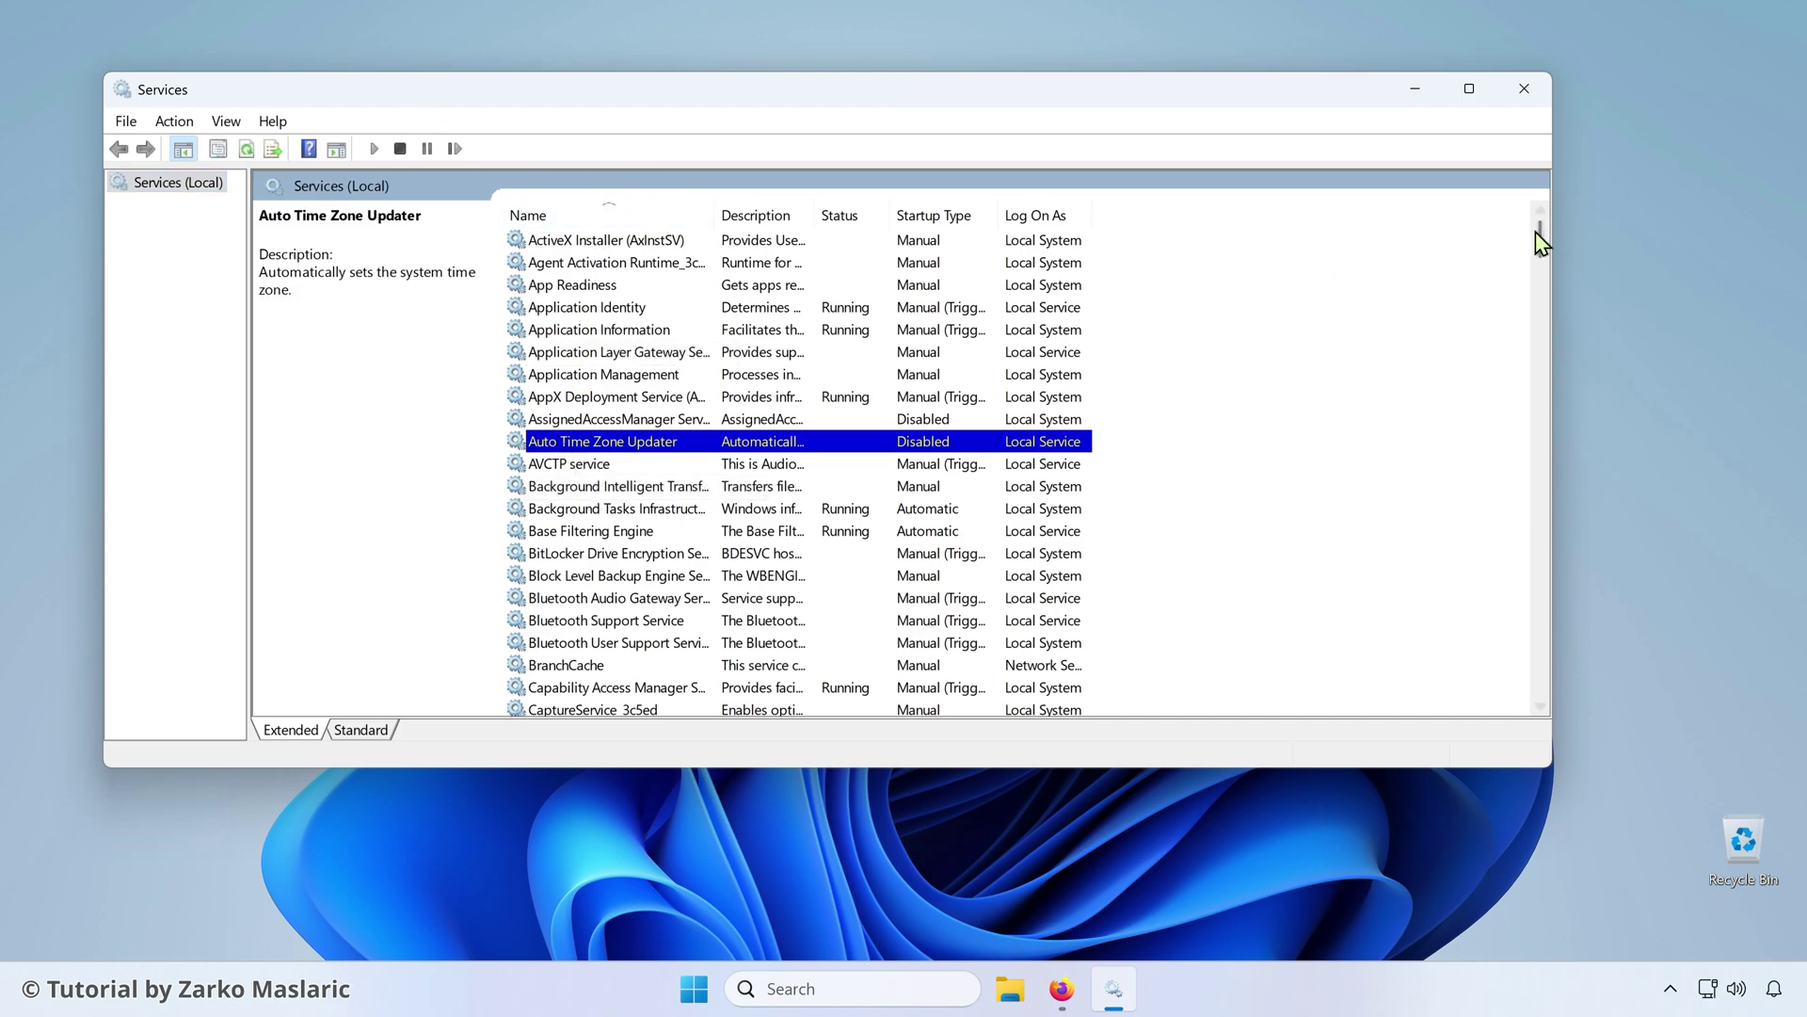
drag(1534, 231, 1529, 442)
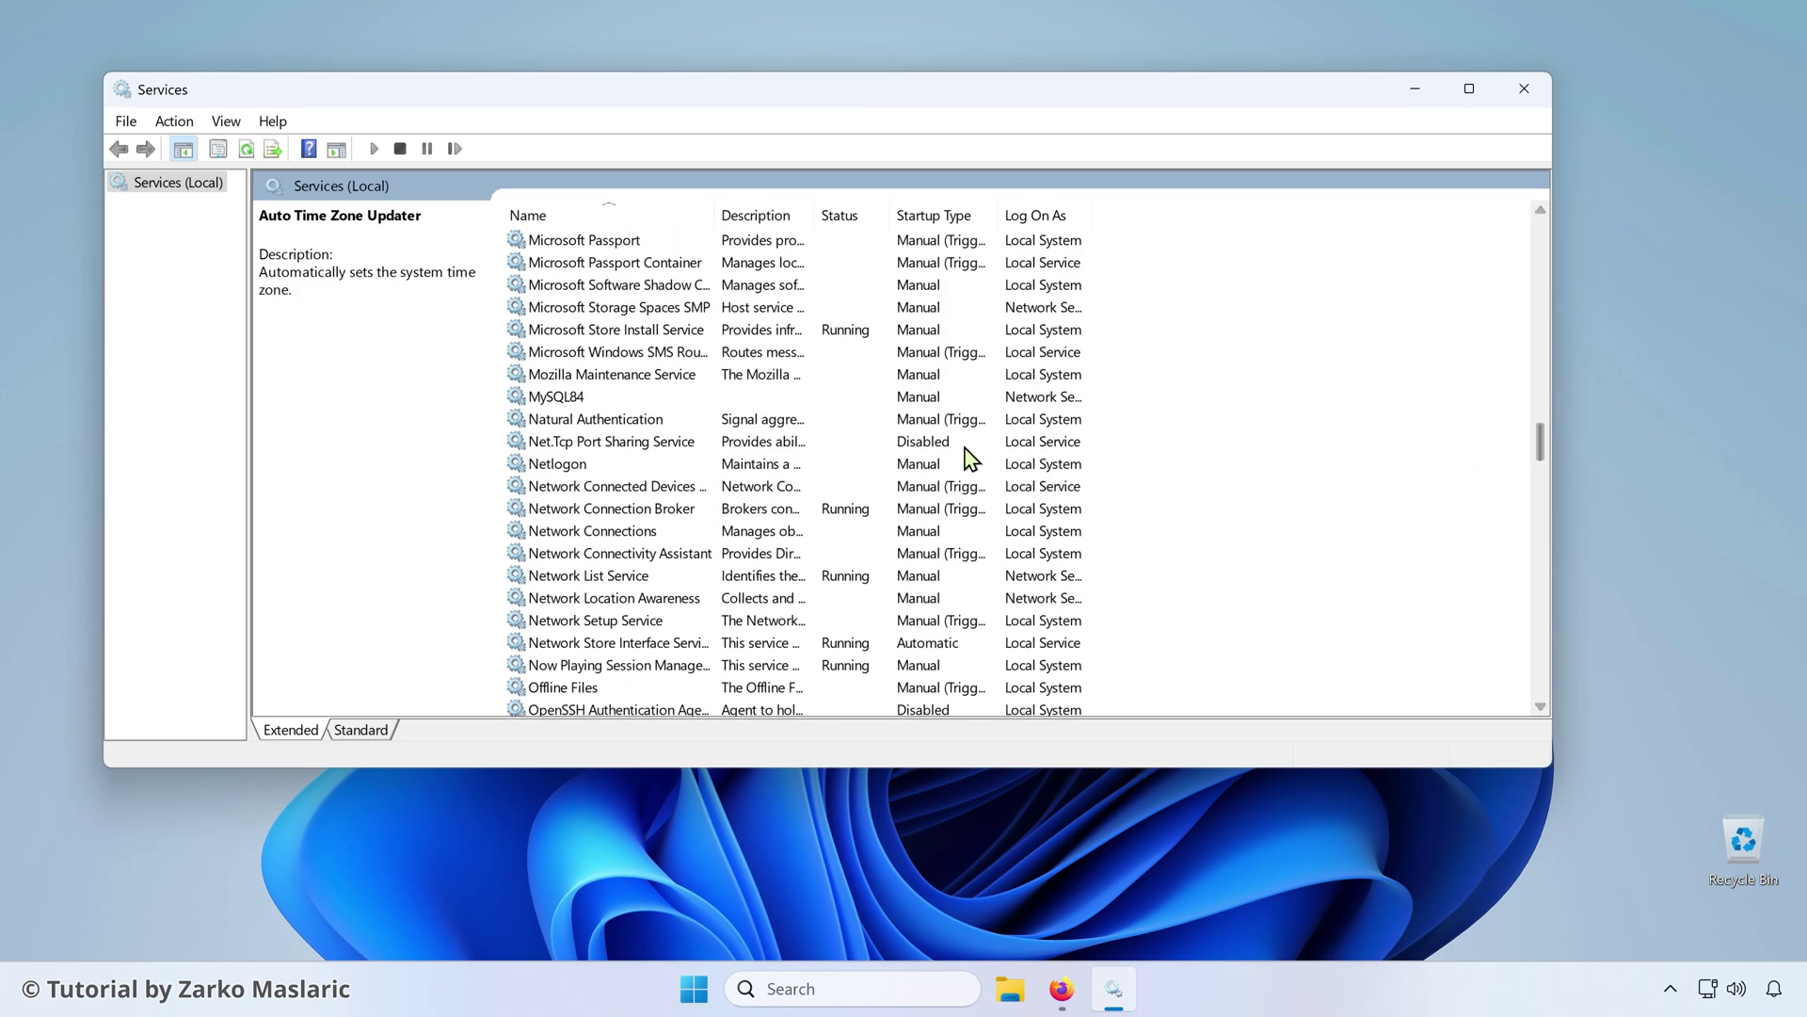
click(543, 398)
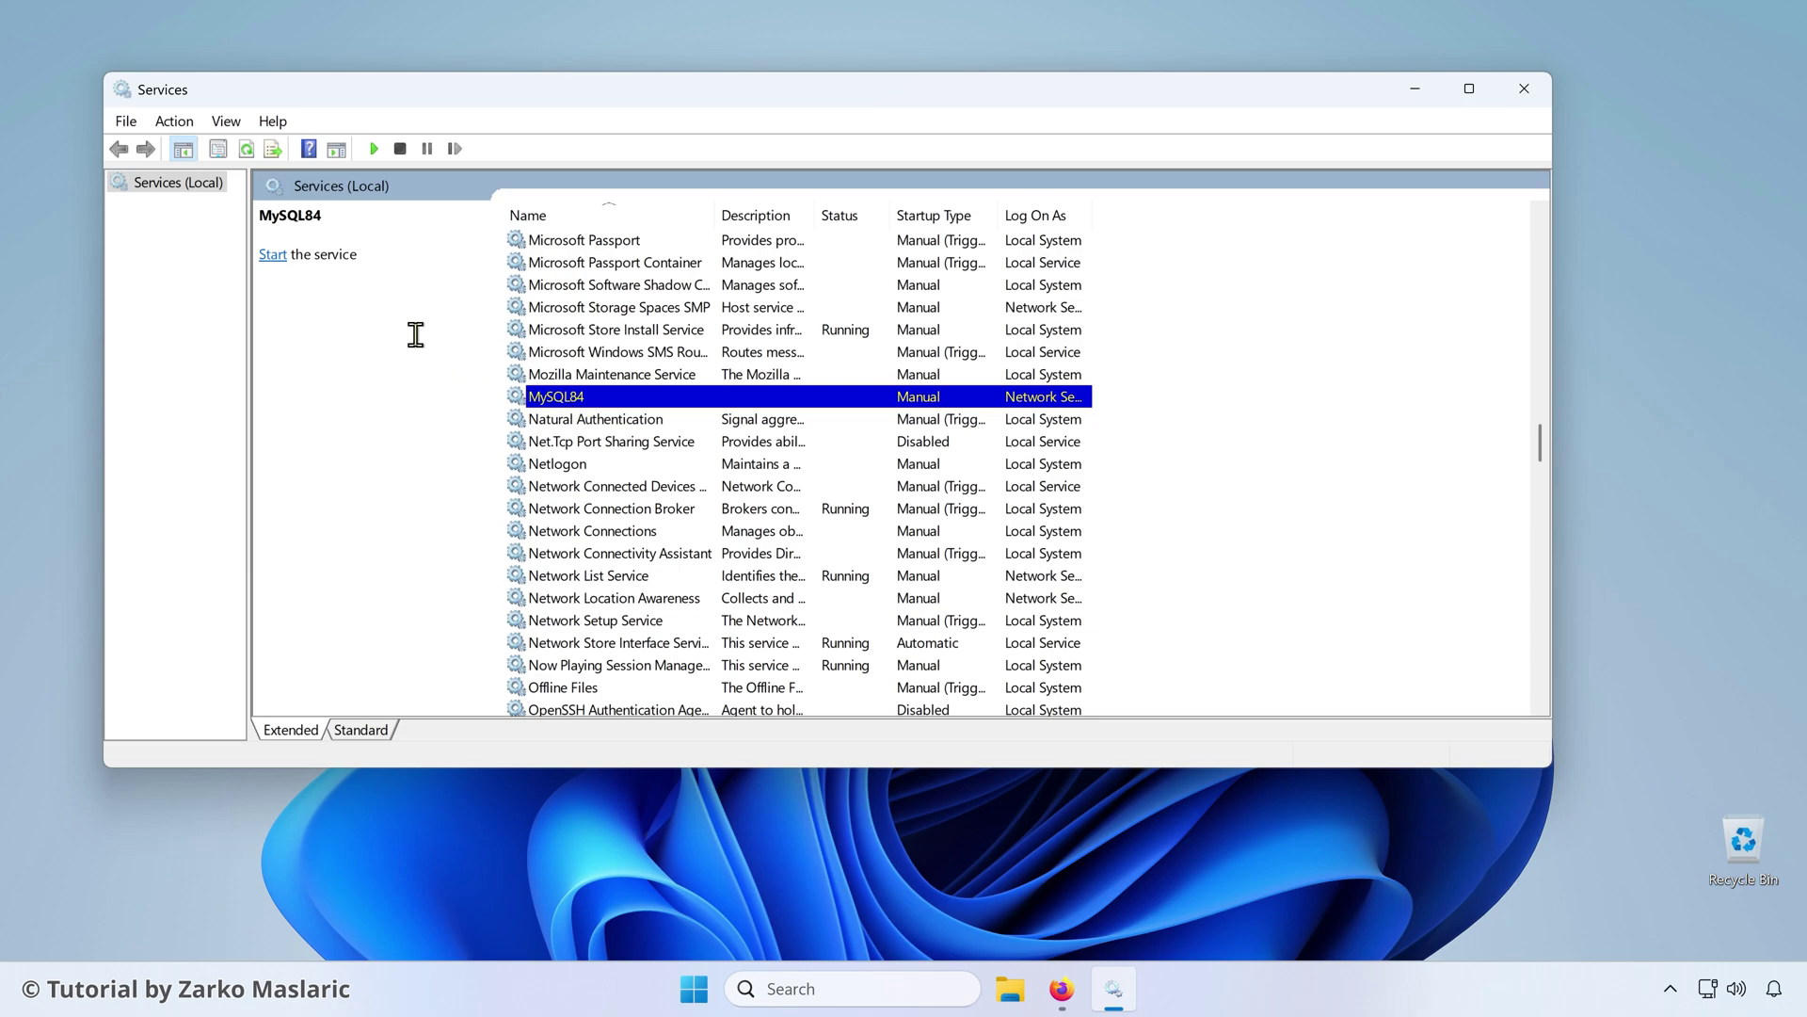
right_click(590, 398)
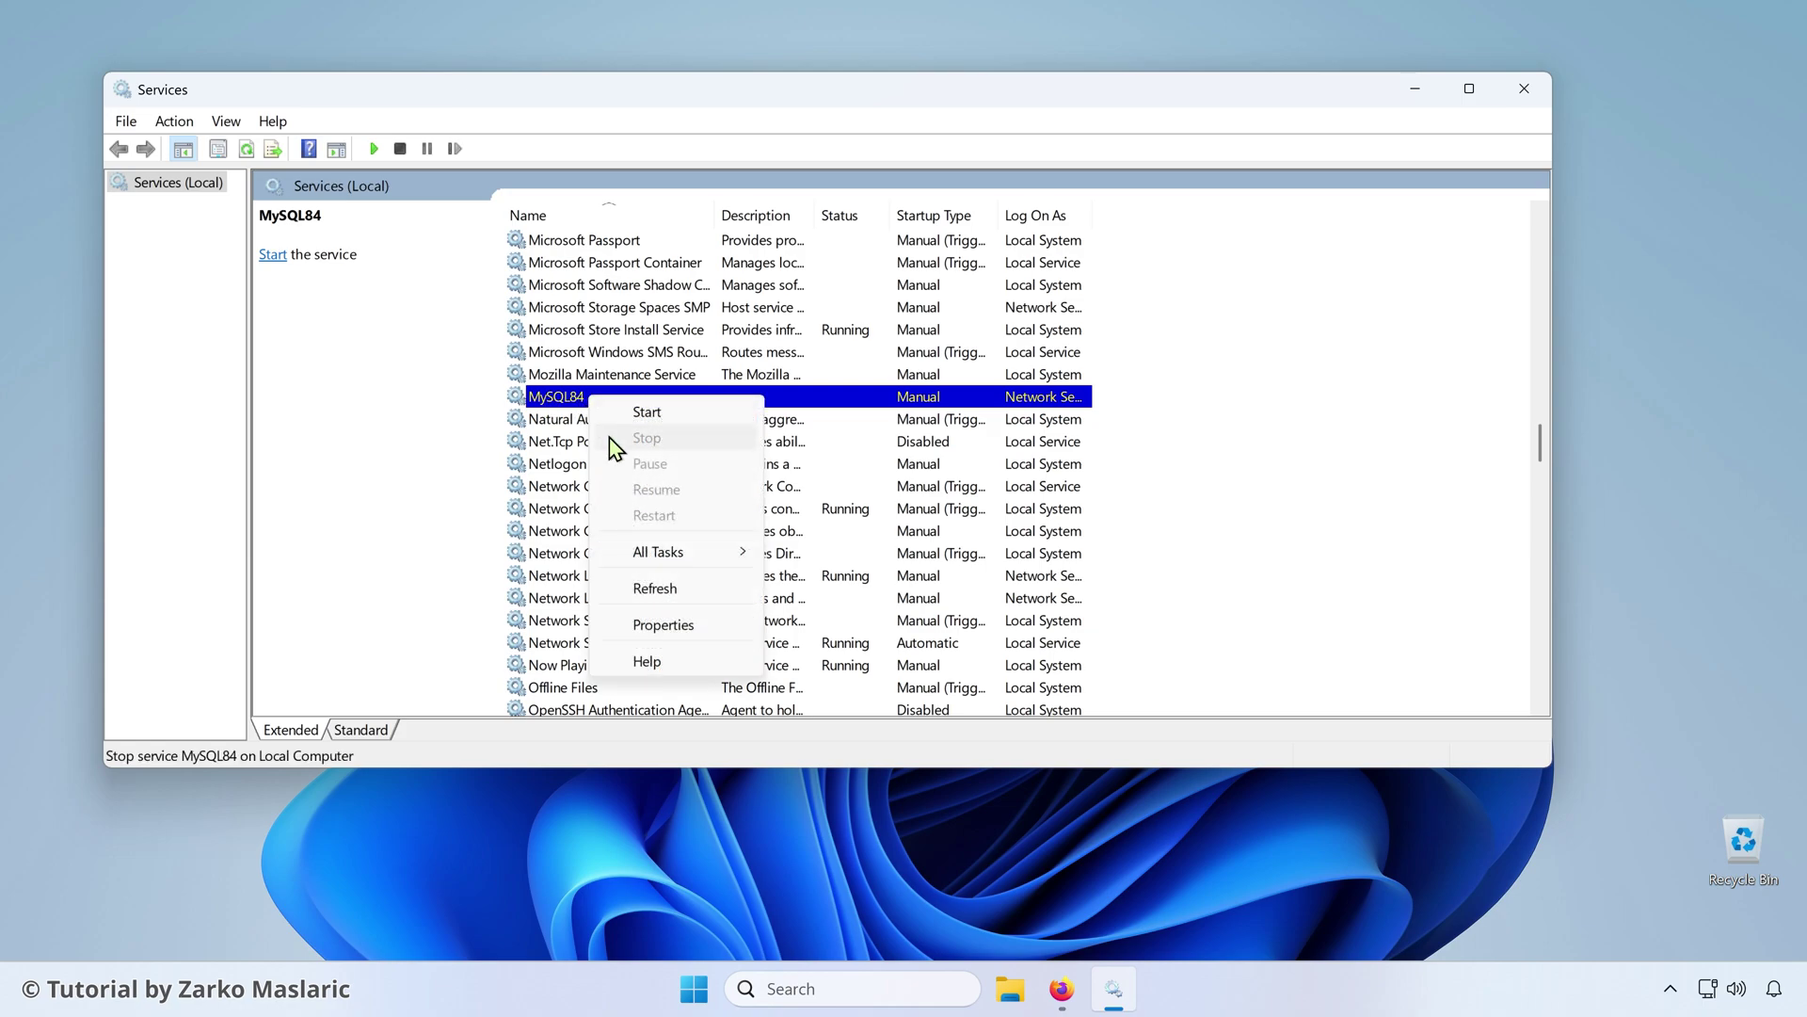
click(662, 625)
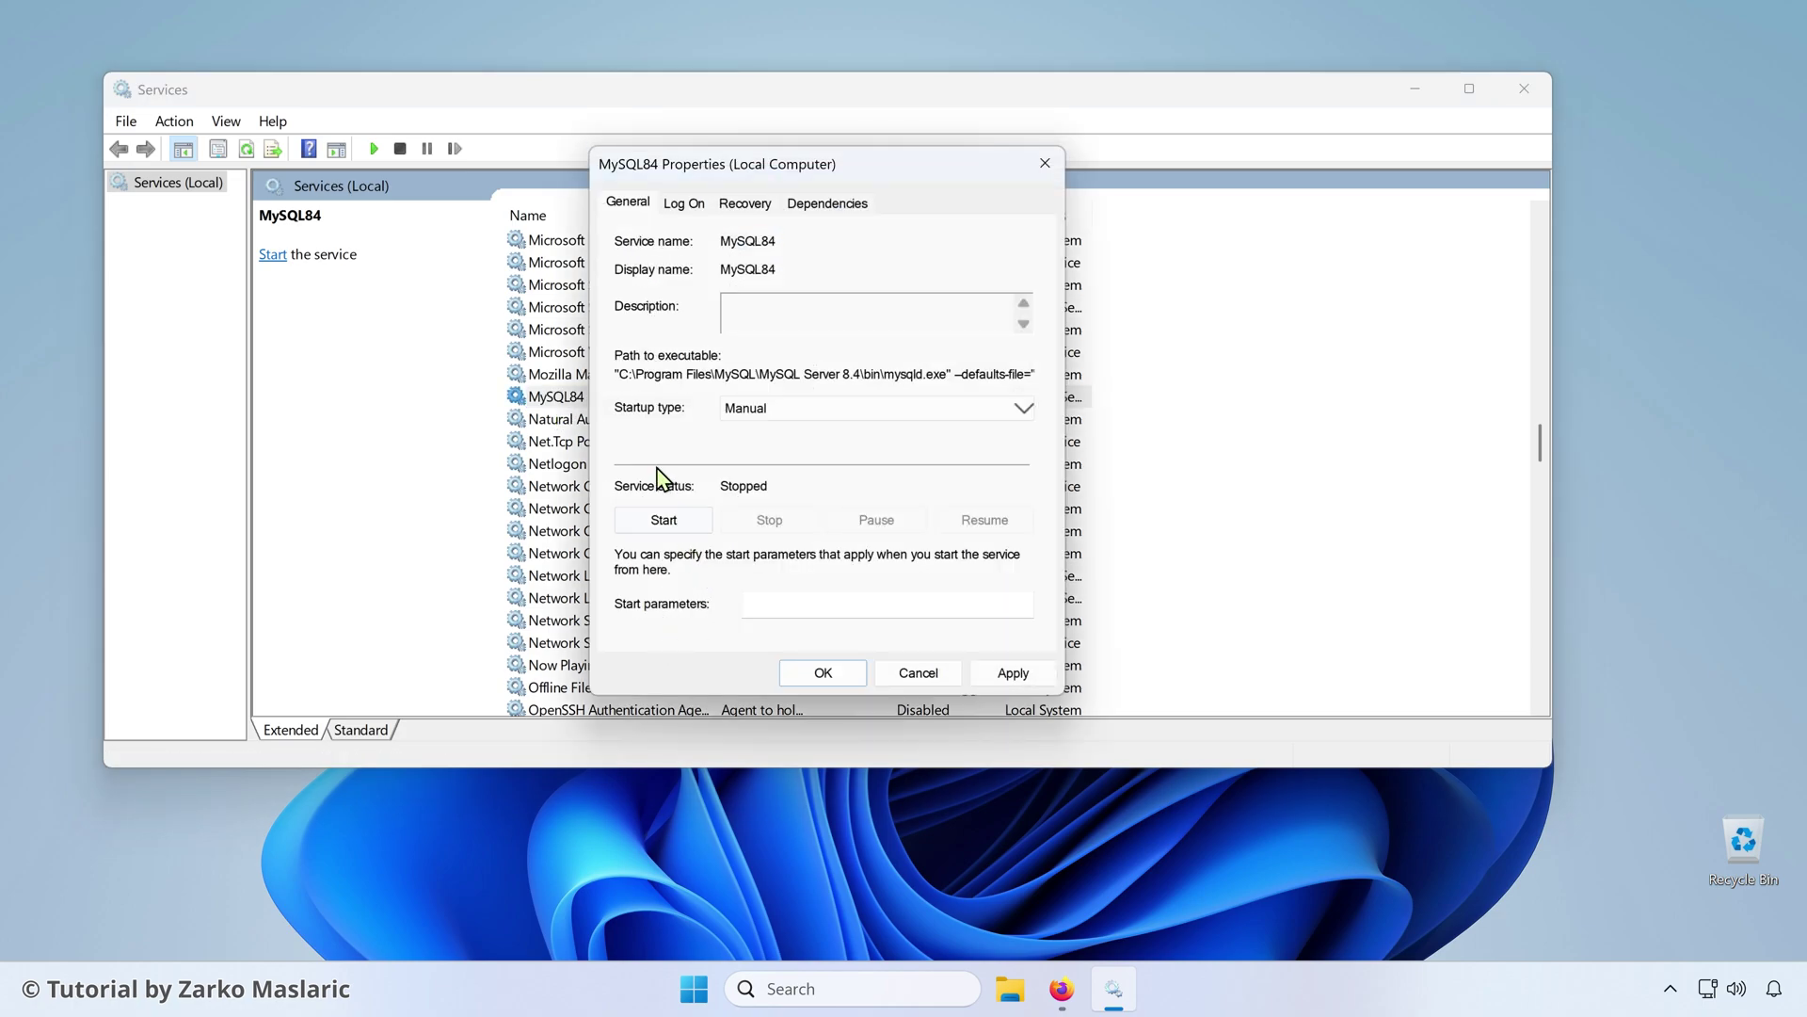
click(731, 414)
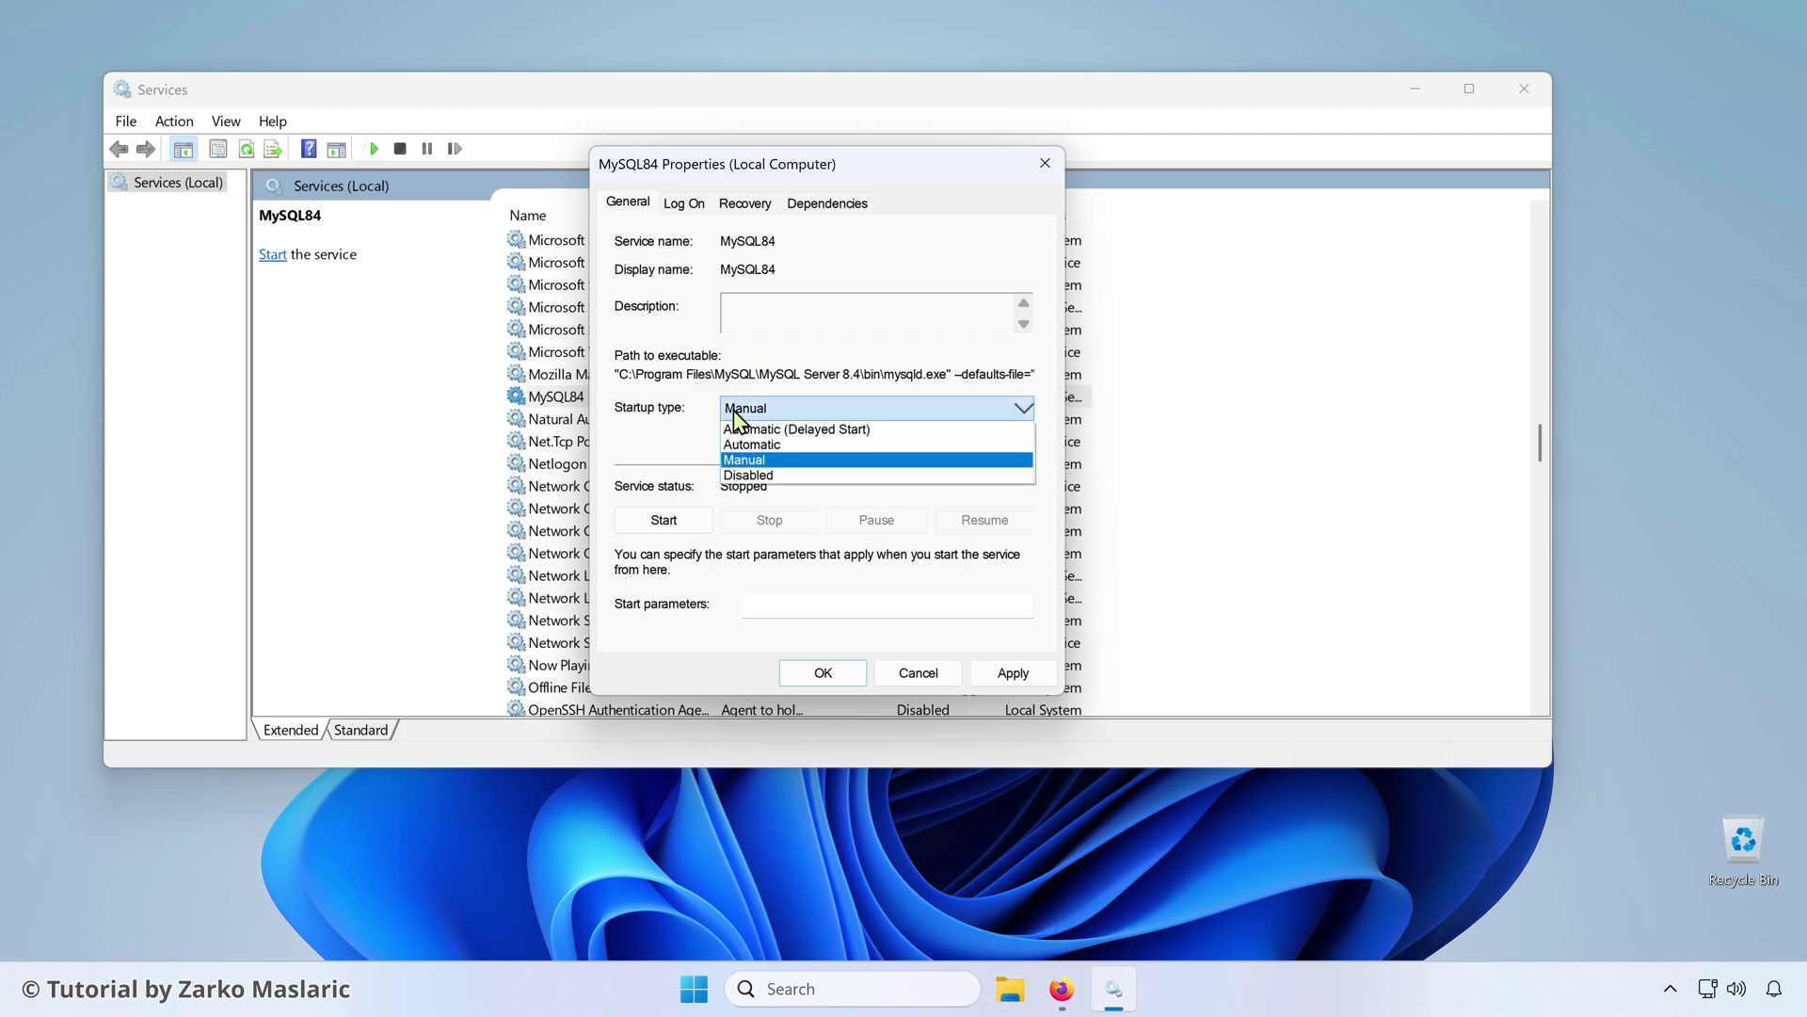
click(775, 446)
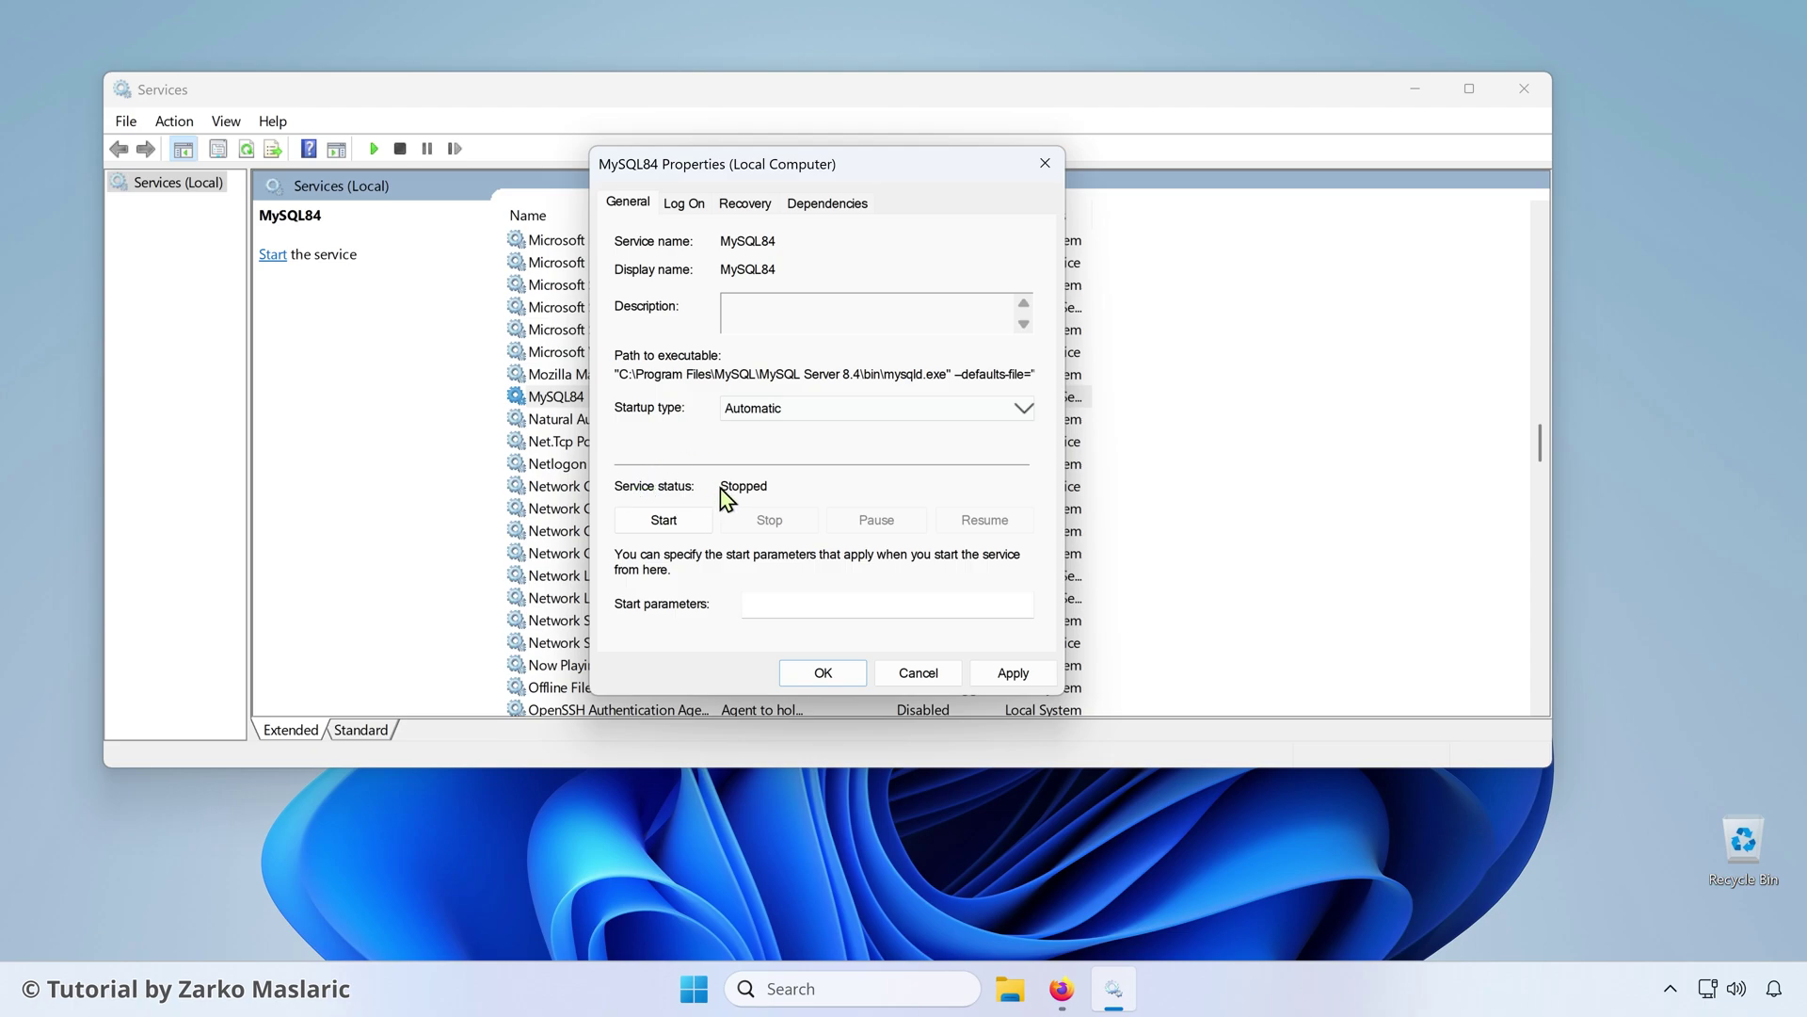
- Start the MySQL84 service, save its properties with the Automatic startup type, and close the Services console
click(640, 524)
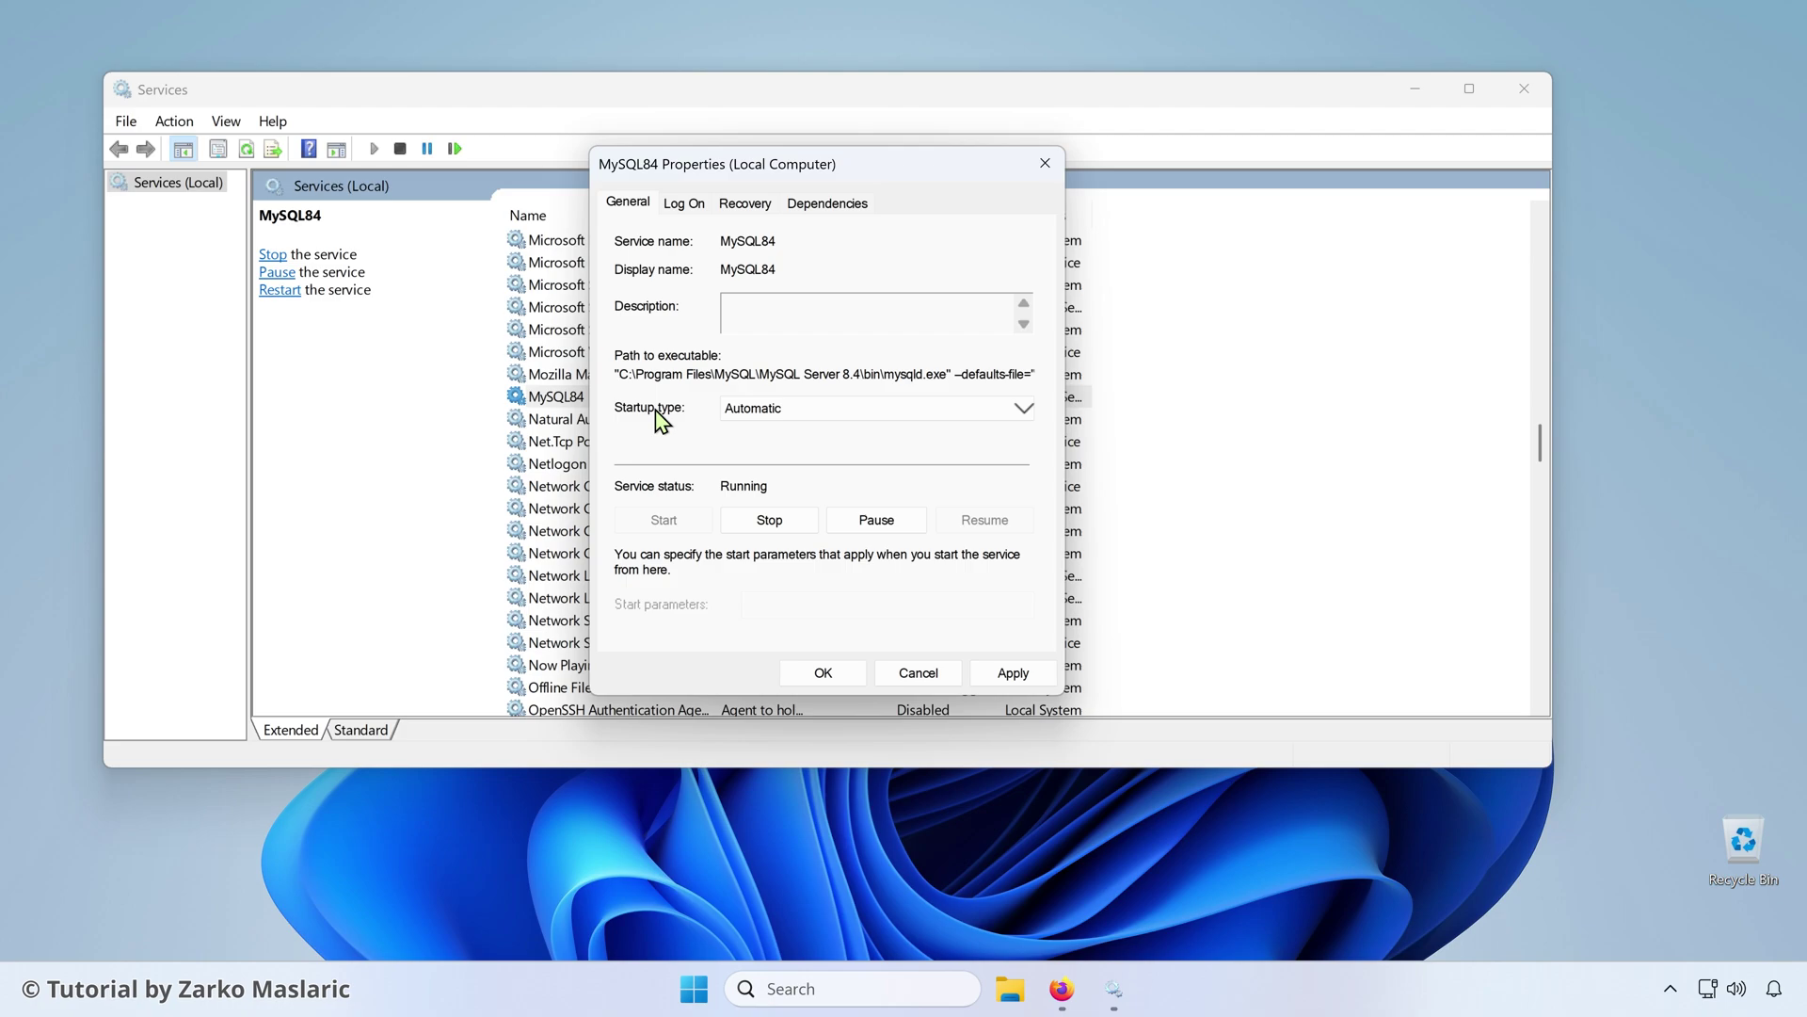
click(758, 410)
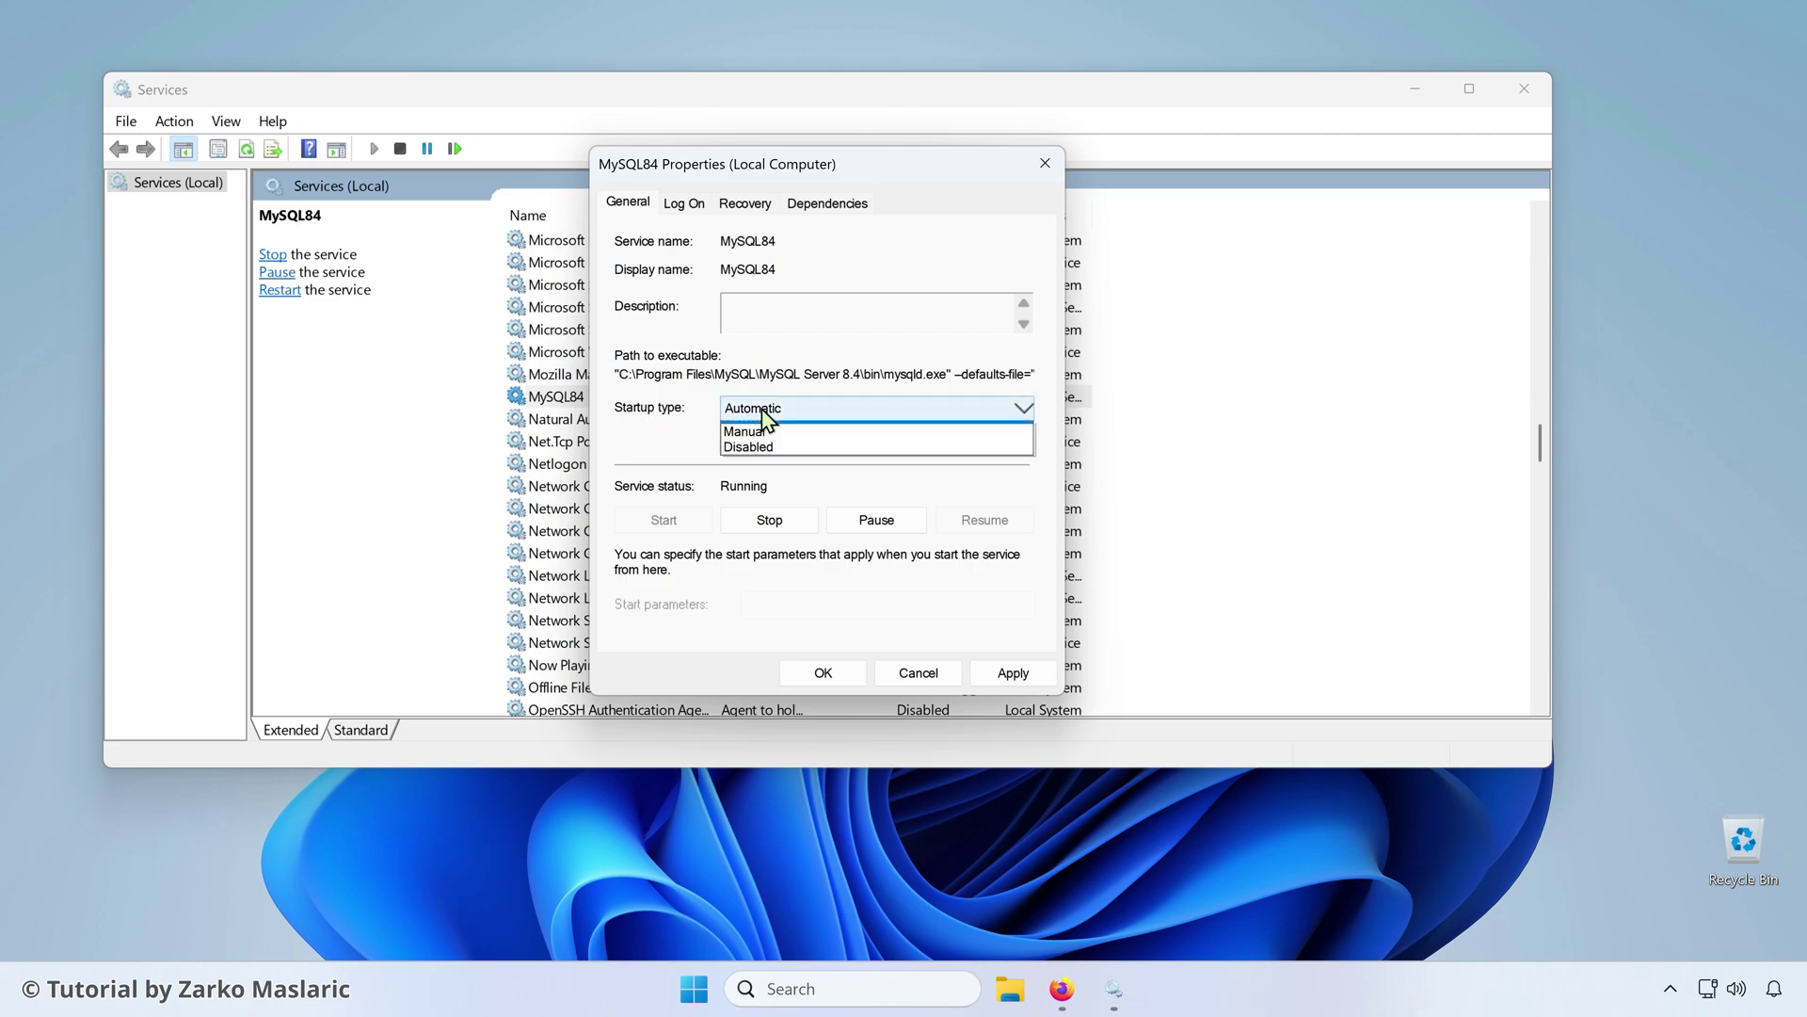
click(759, 411)
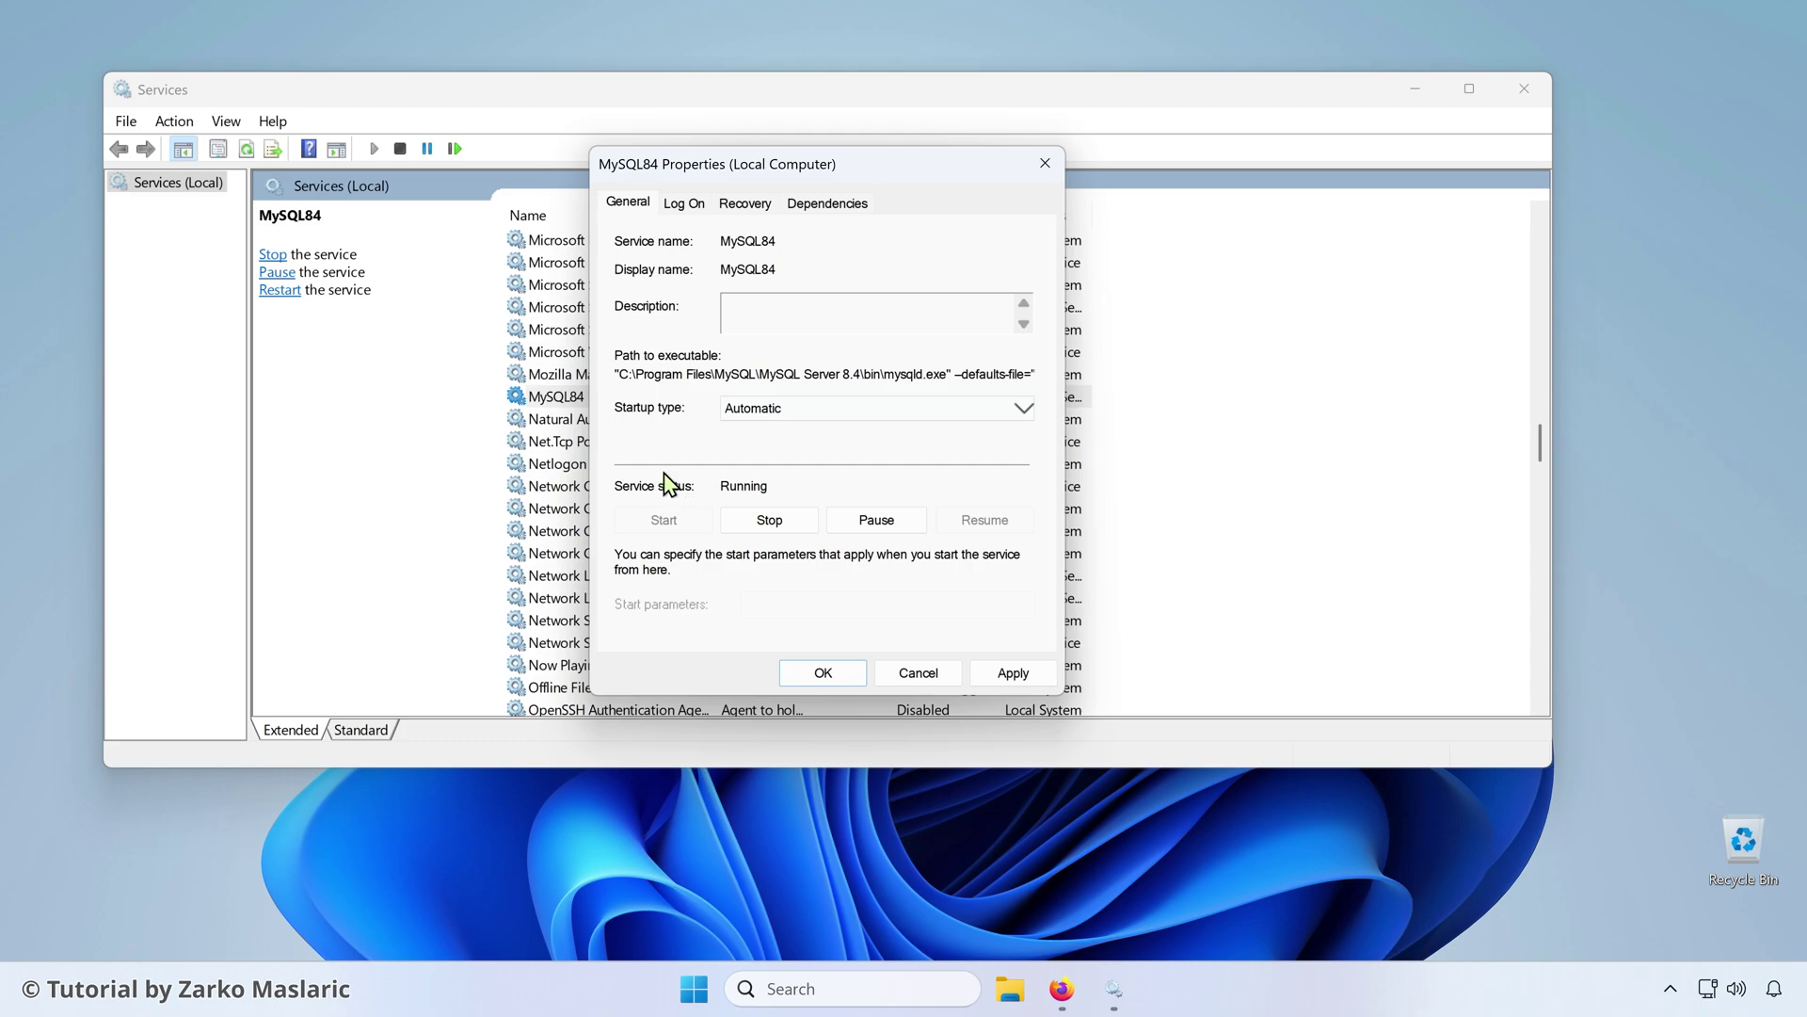
click(821, 674)
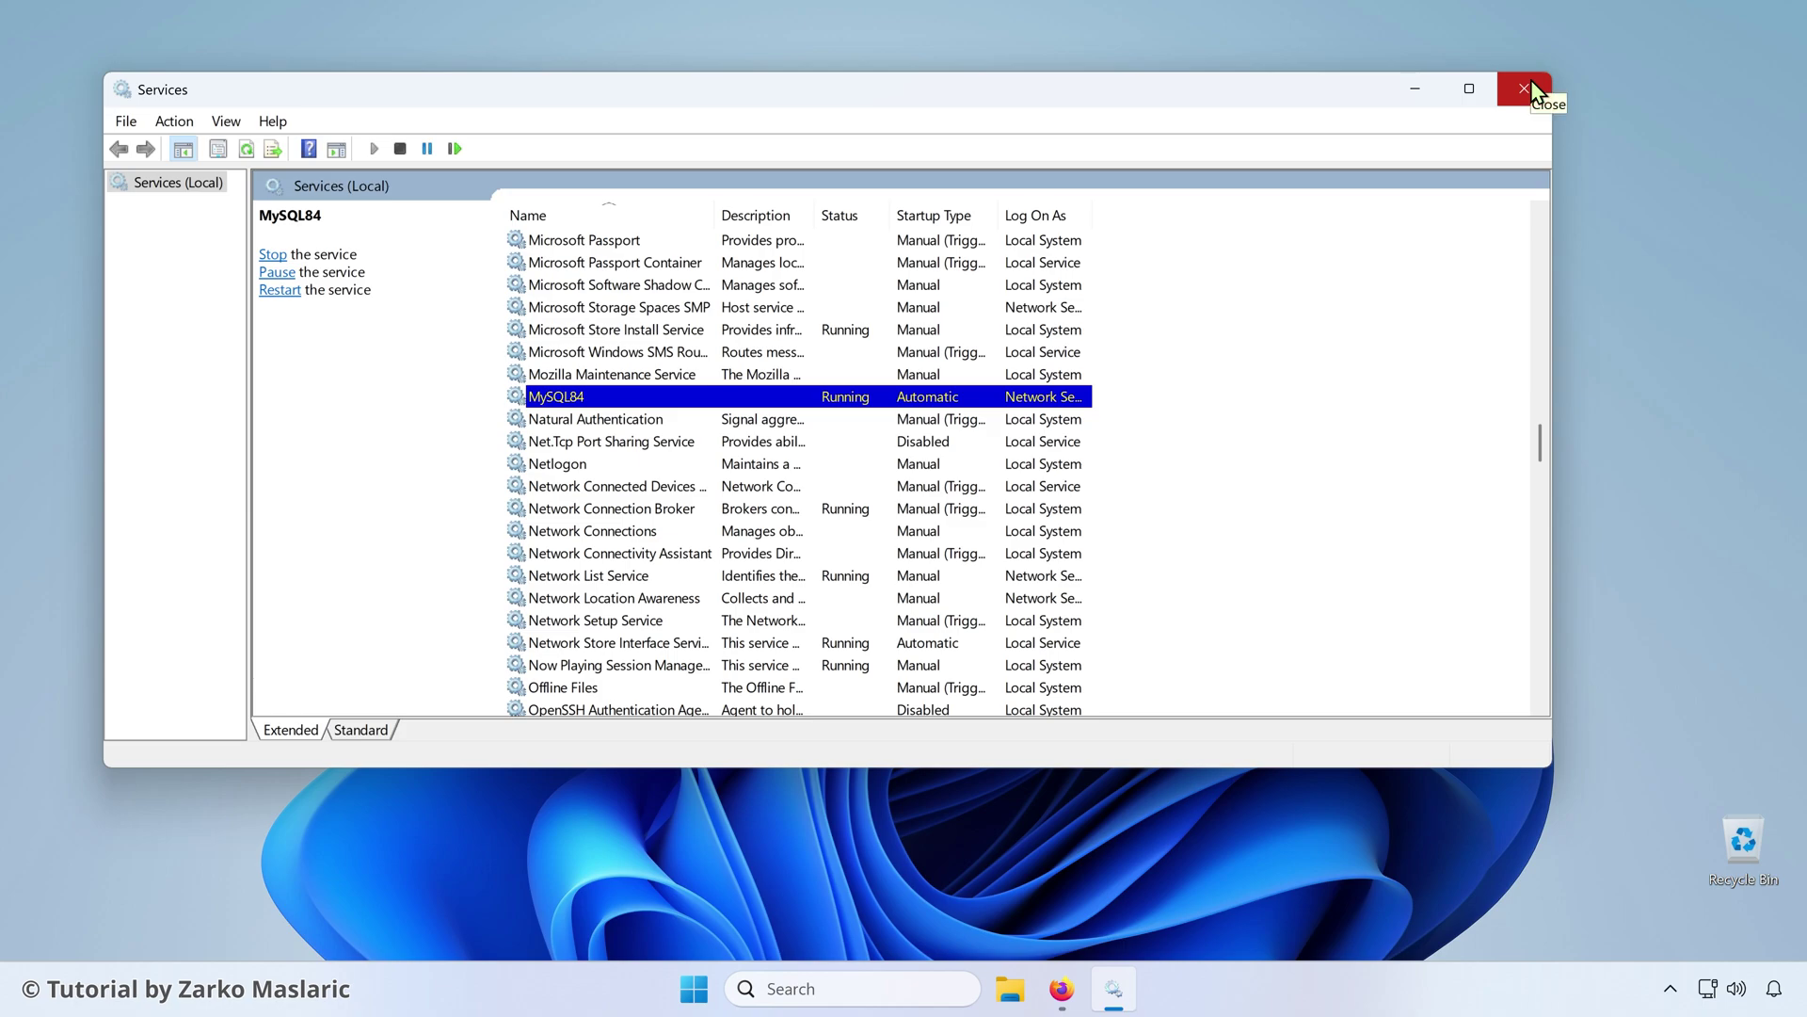
click(1524, 89)
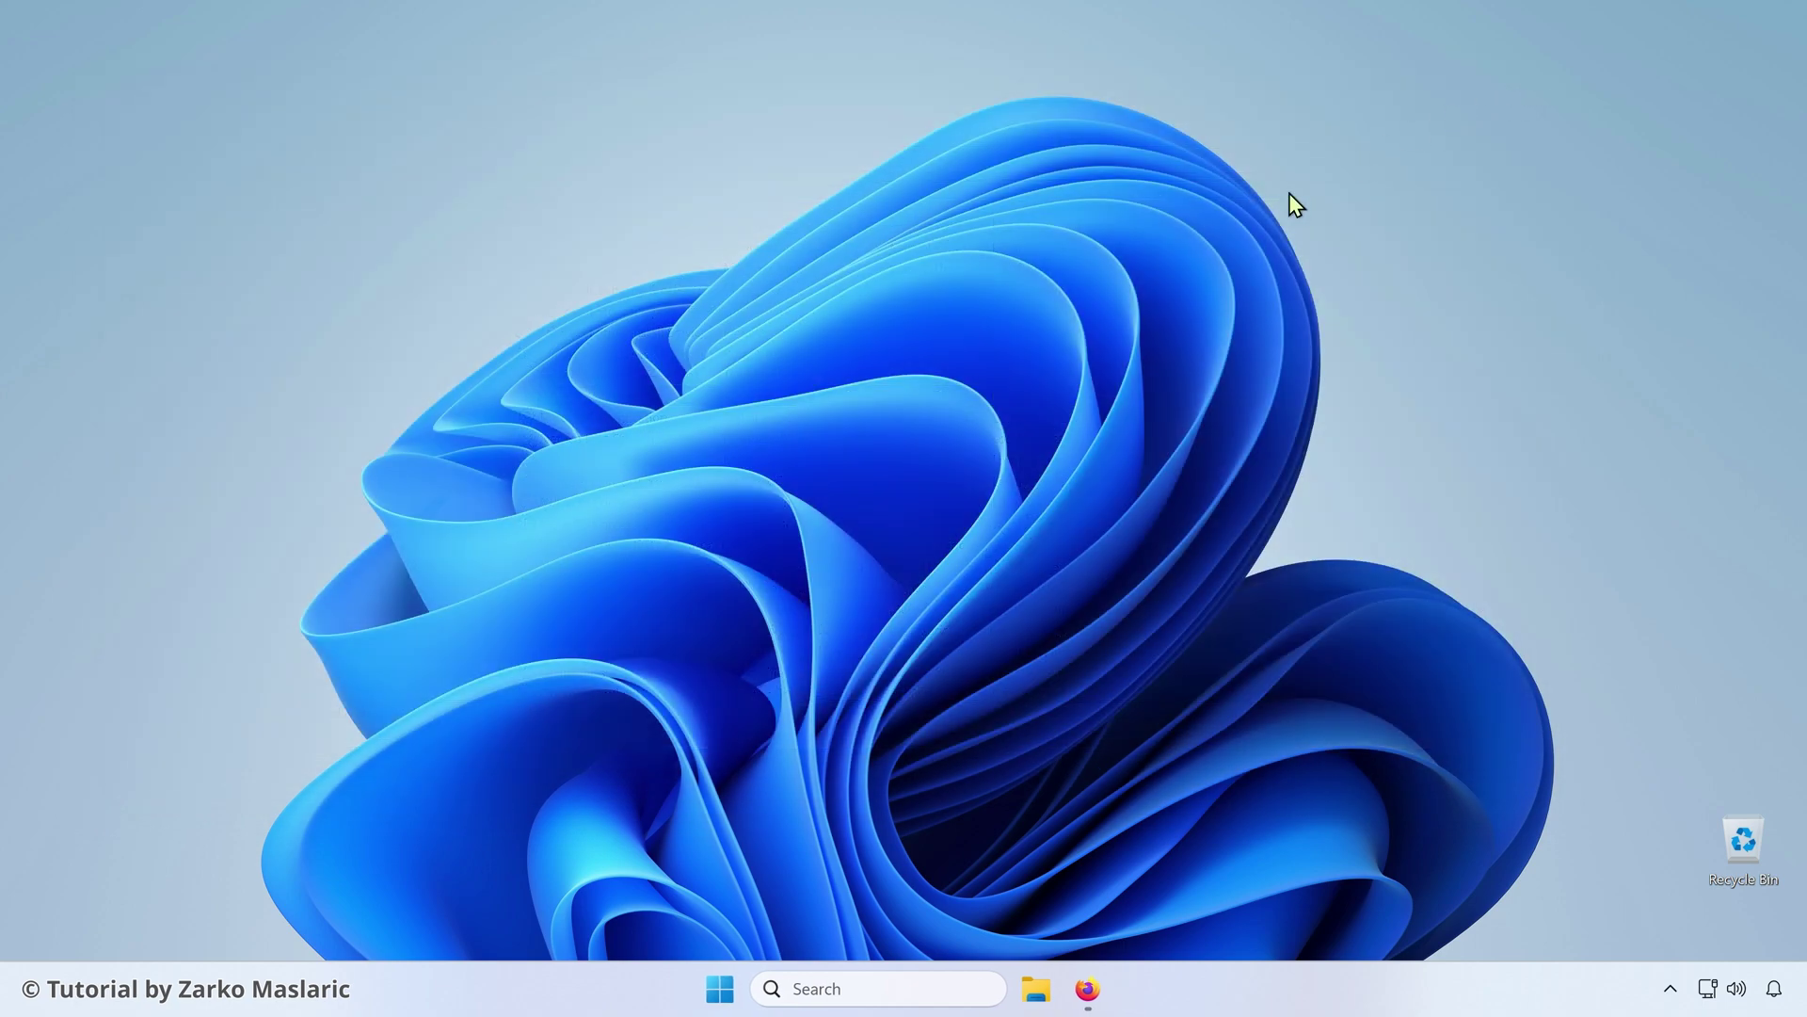
- Open the MySQL 8.4 Command Line Client in a maximized window and log in with the account password
click(720, 986)
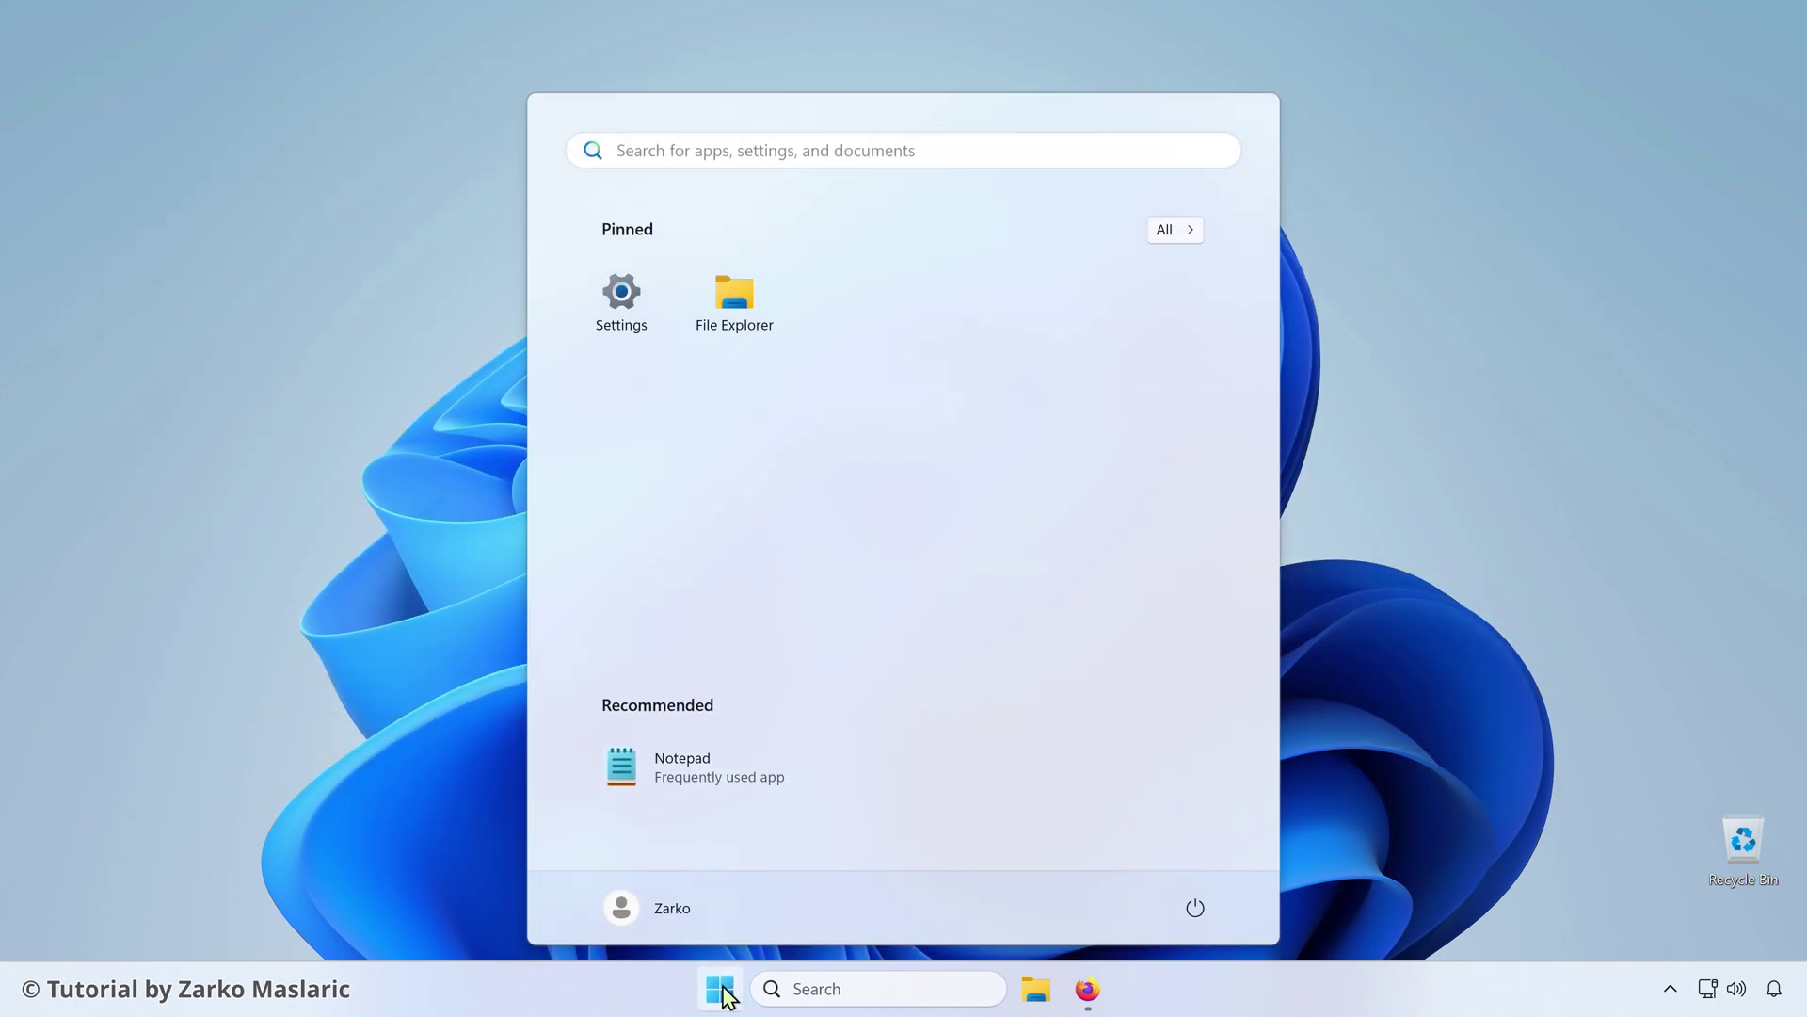
click(665, 150)
text(C)
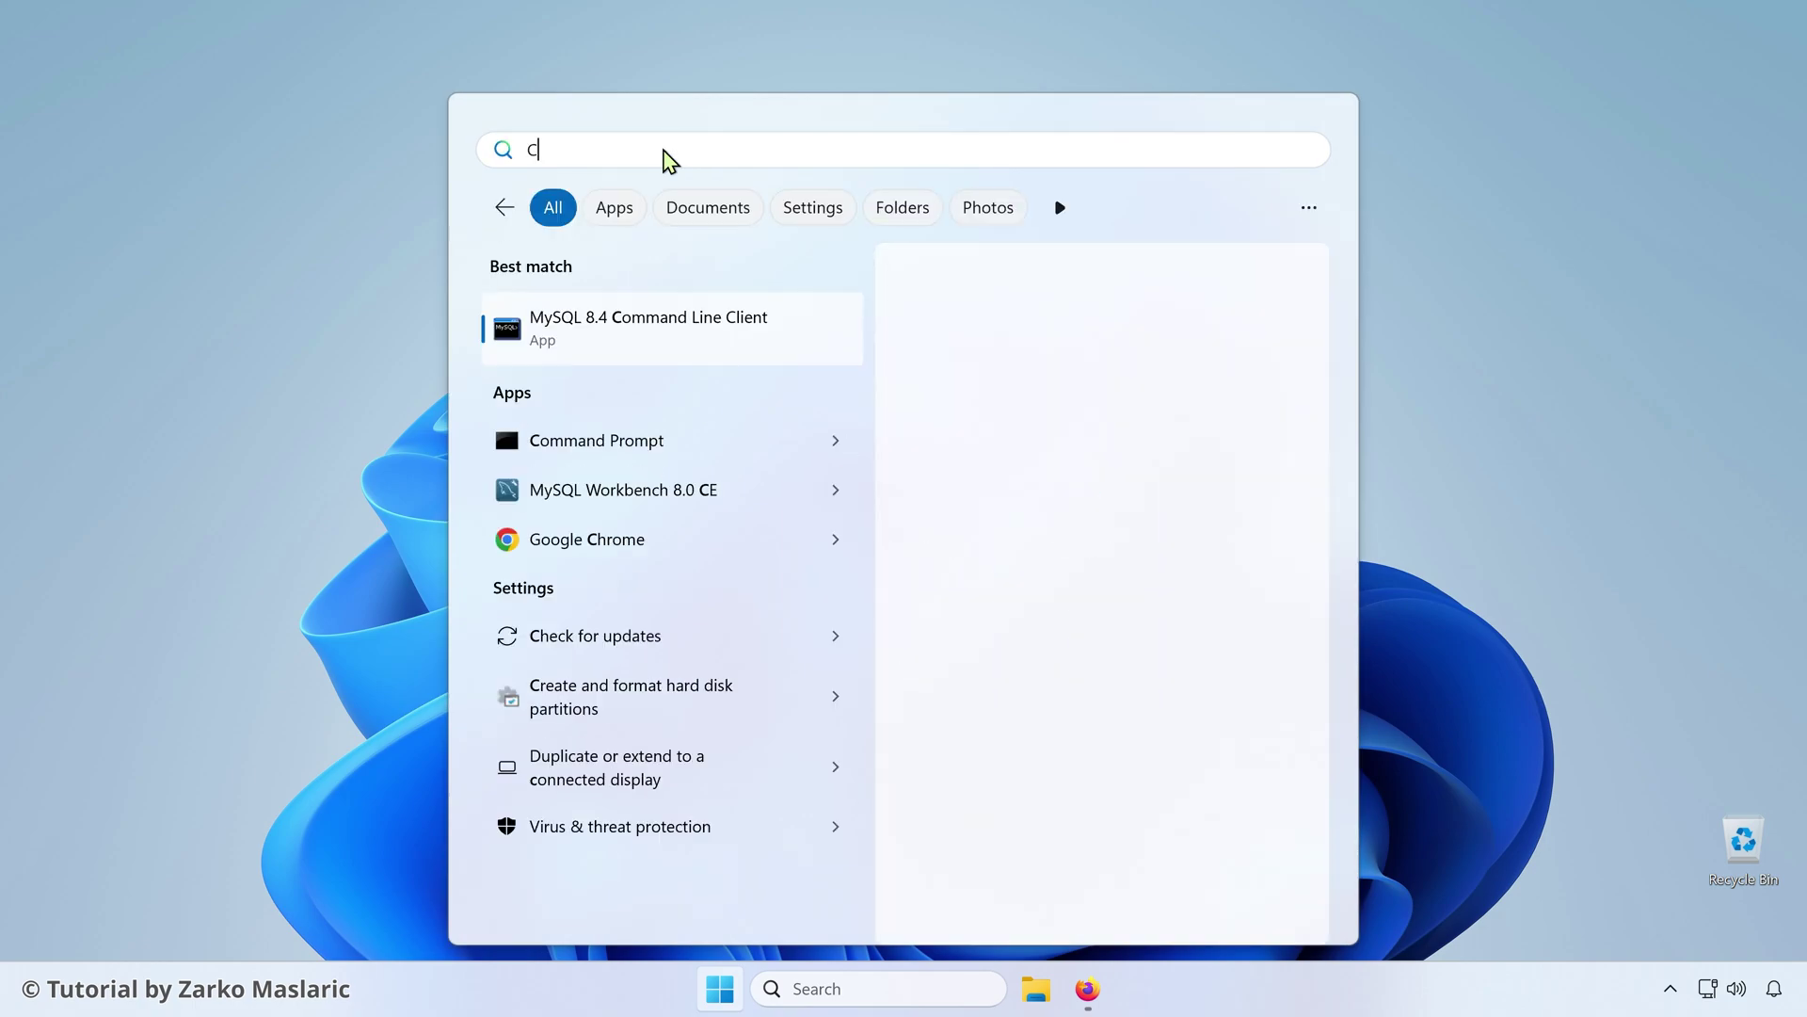
text(ommand Lin)
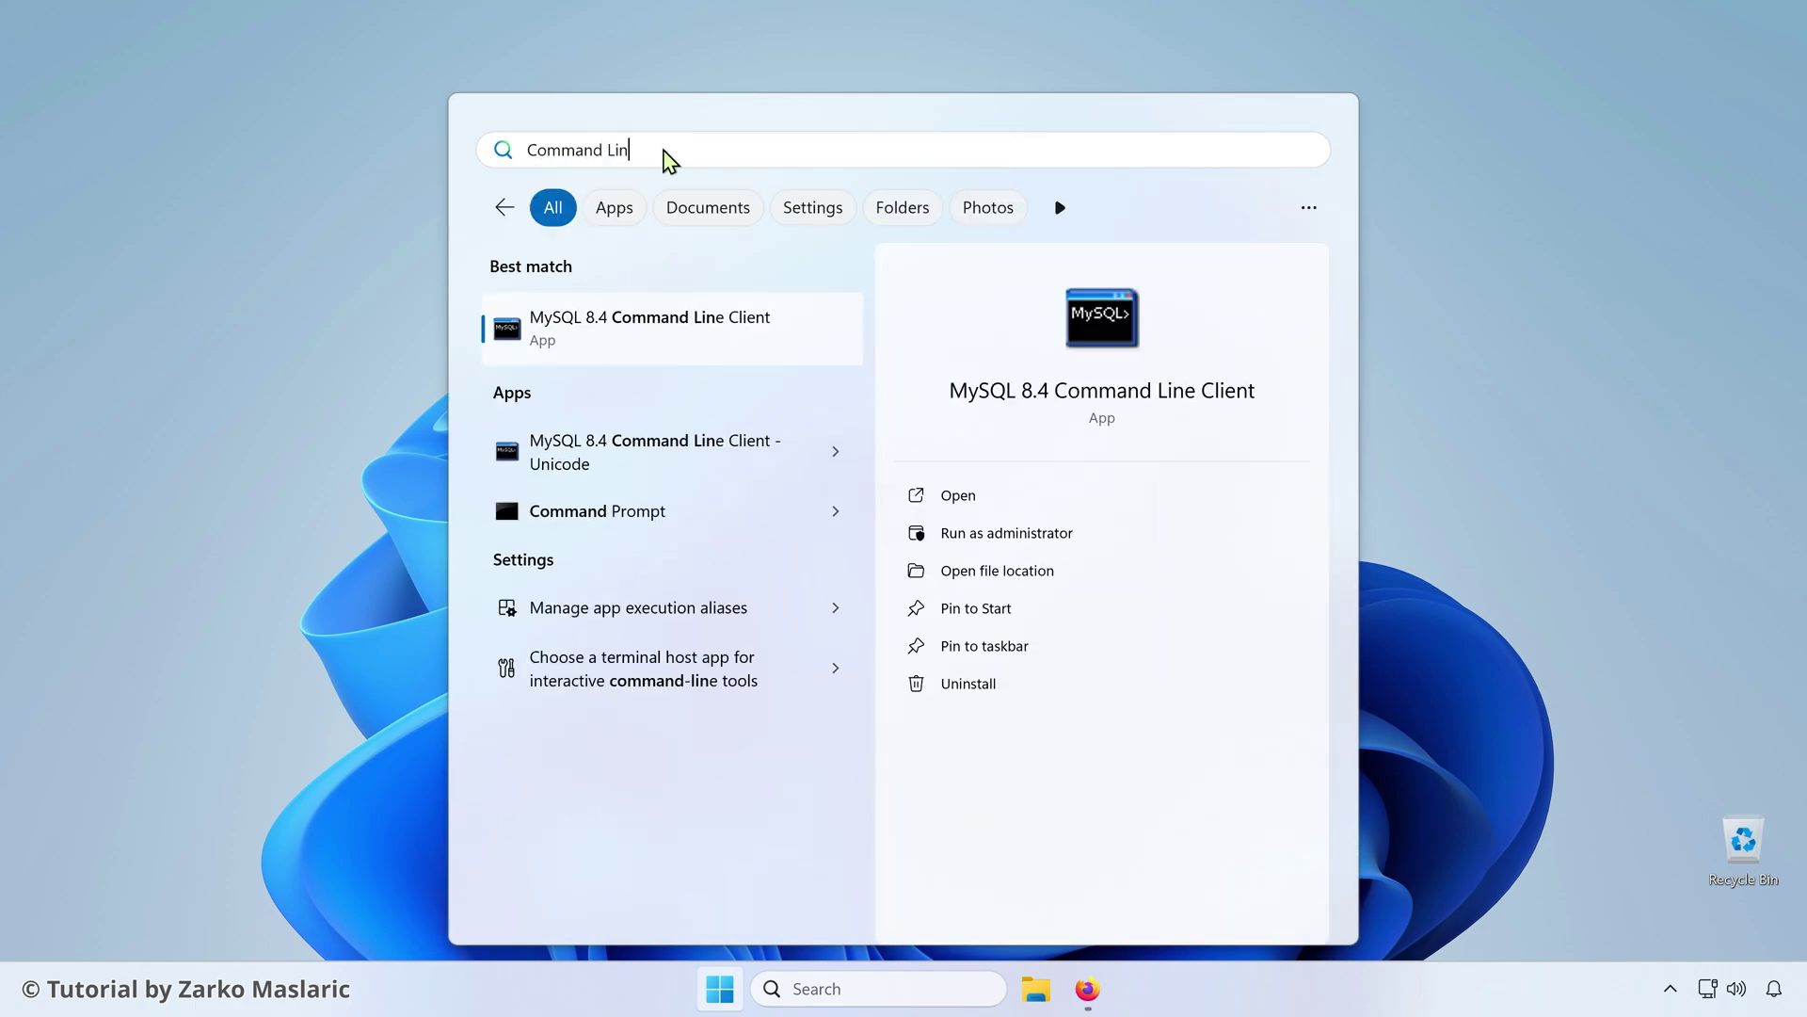
text(e Client)
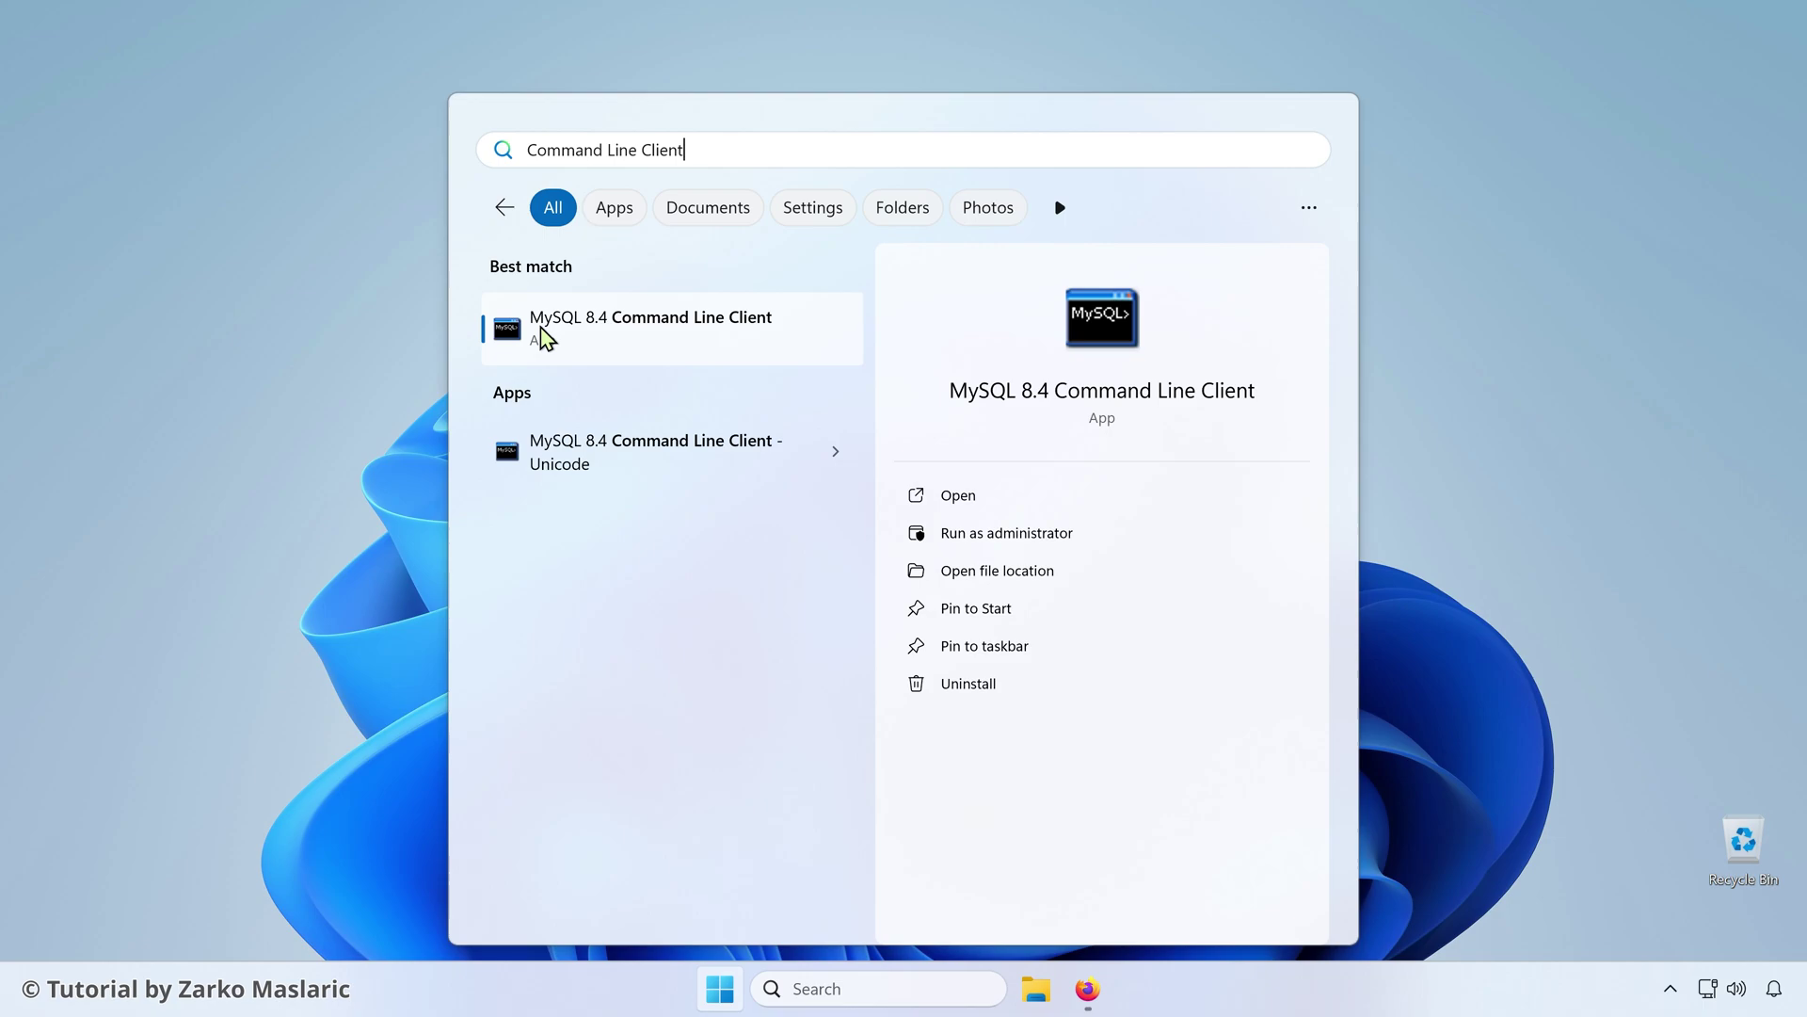
click(627, 332)
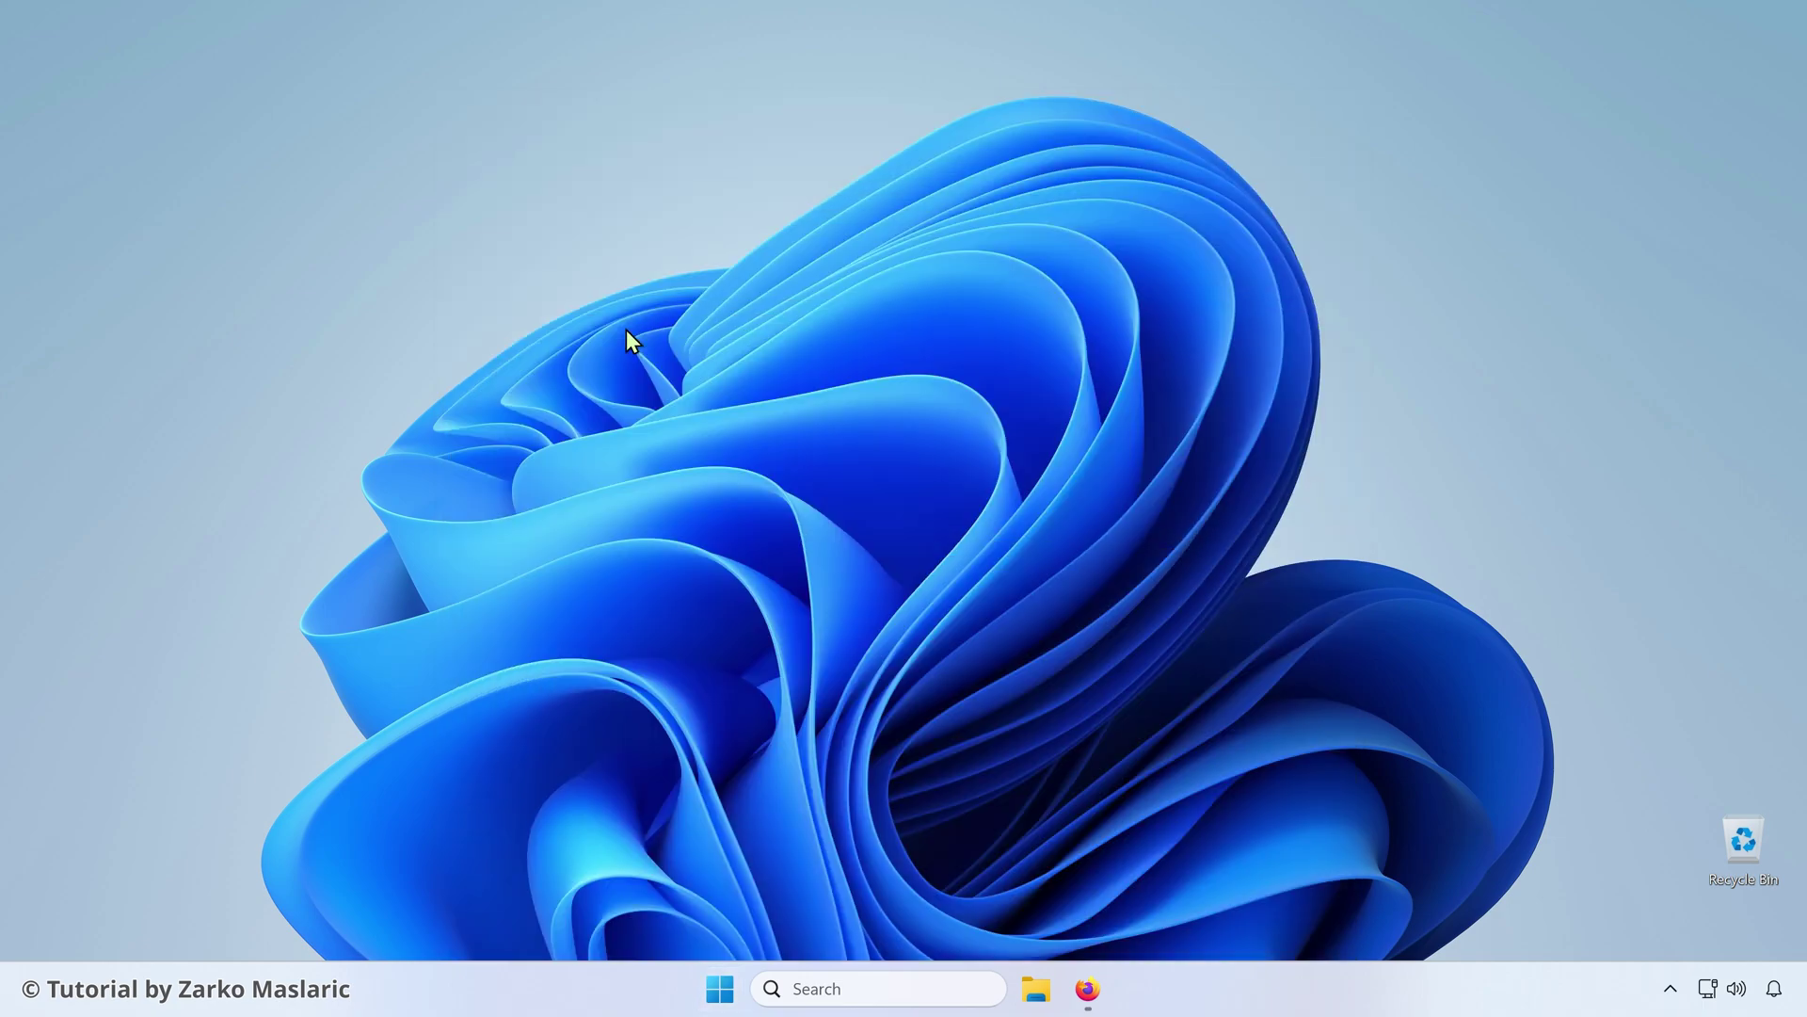
drag(639, 199, 565, 130)
double_click(565, 129)
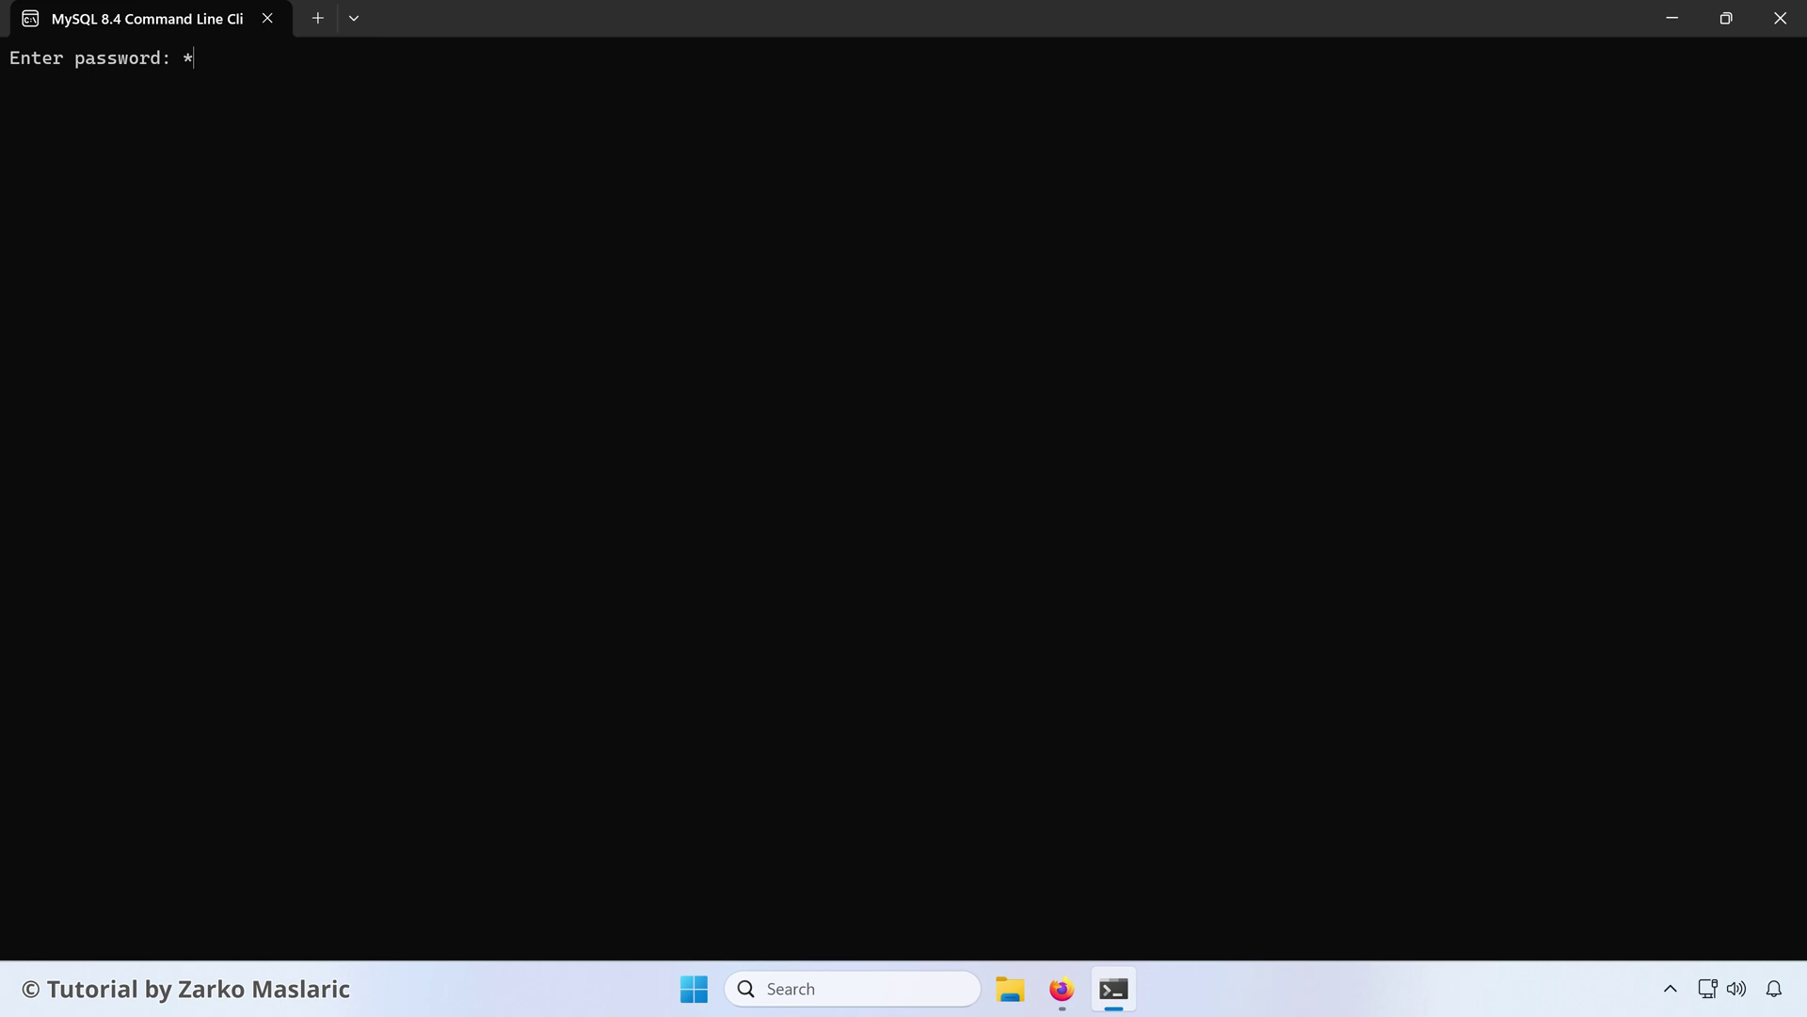
text(**********)
key(Return)
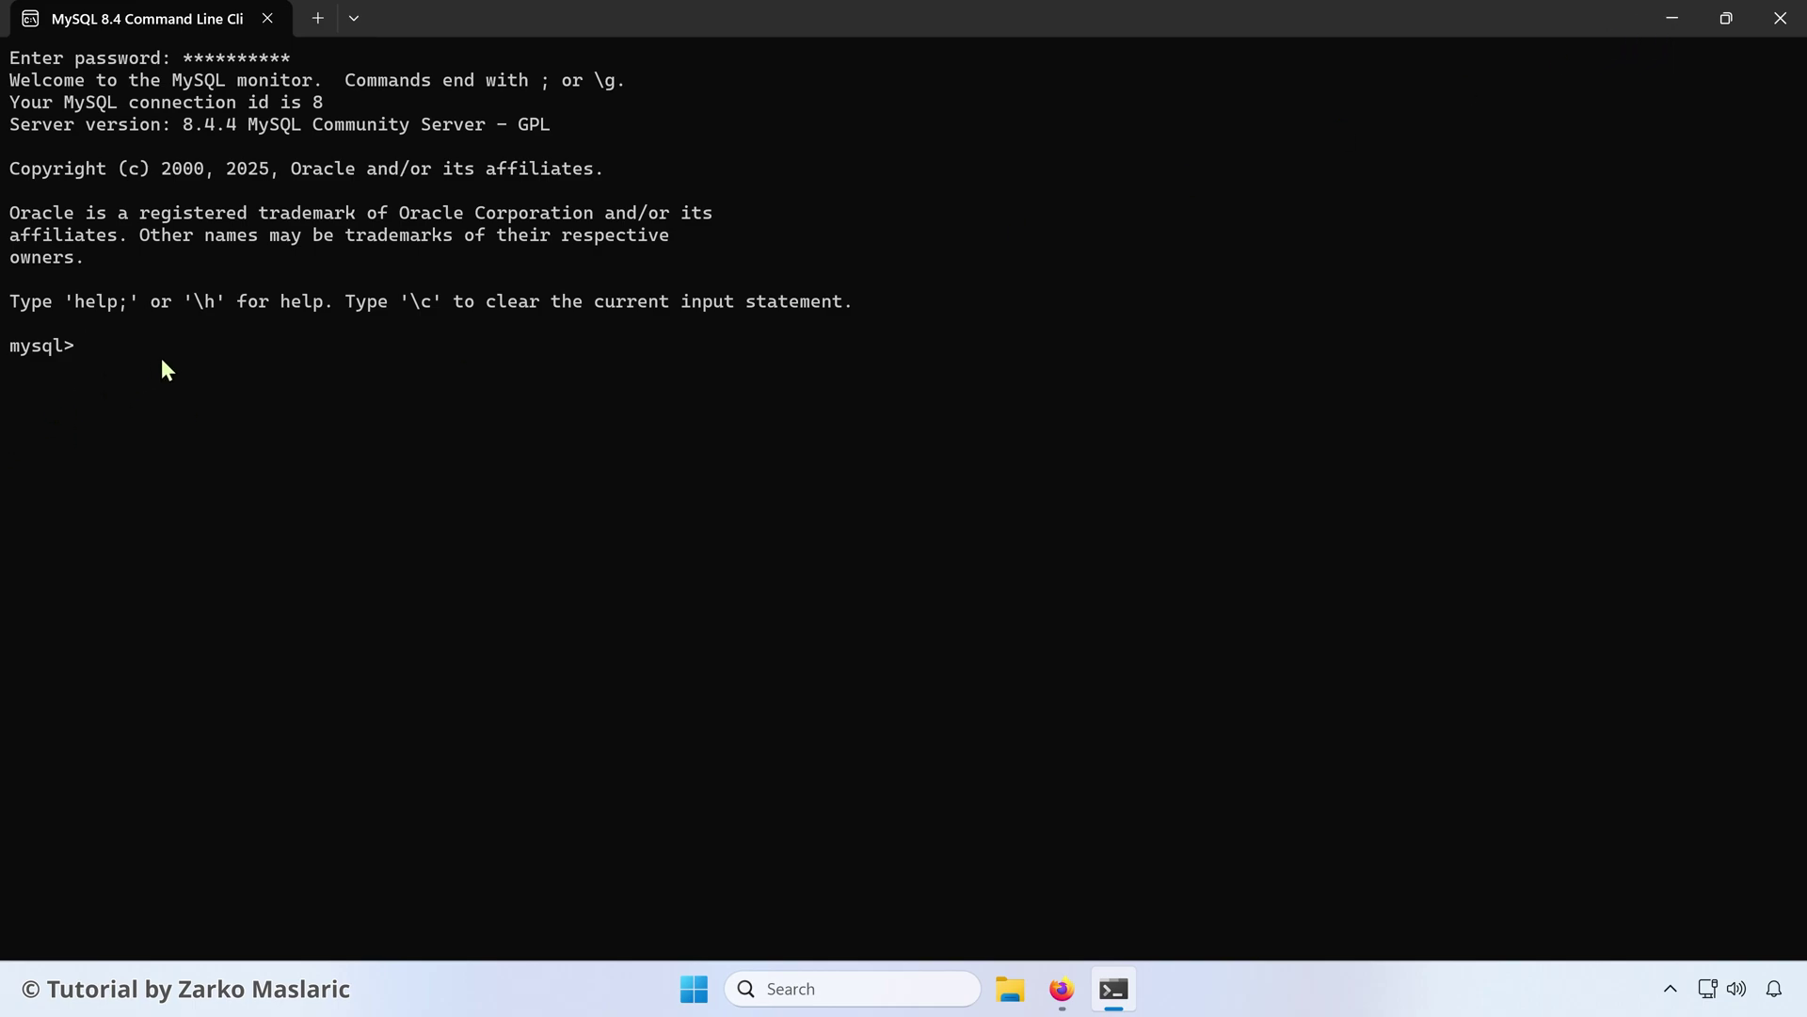
- Run SHOW DATABASES; at the mysql prompt to list the server's databases, and close the command line client
text(SHOW DATABASES;)
key(Return)
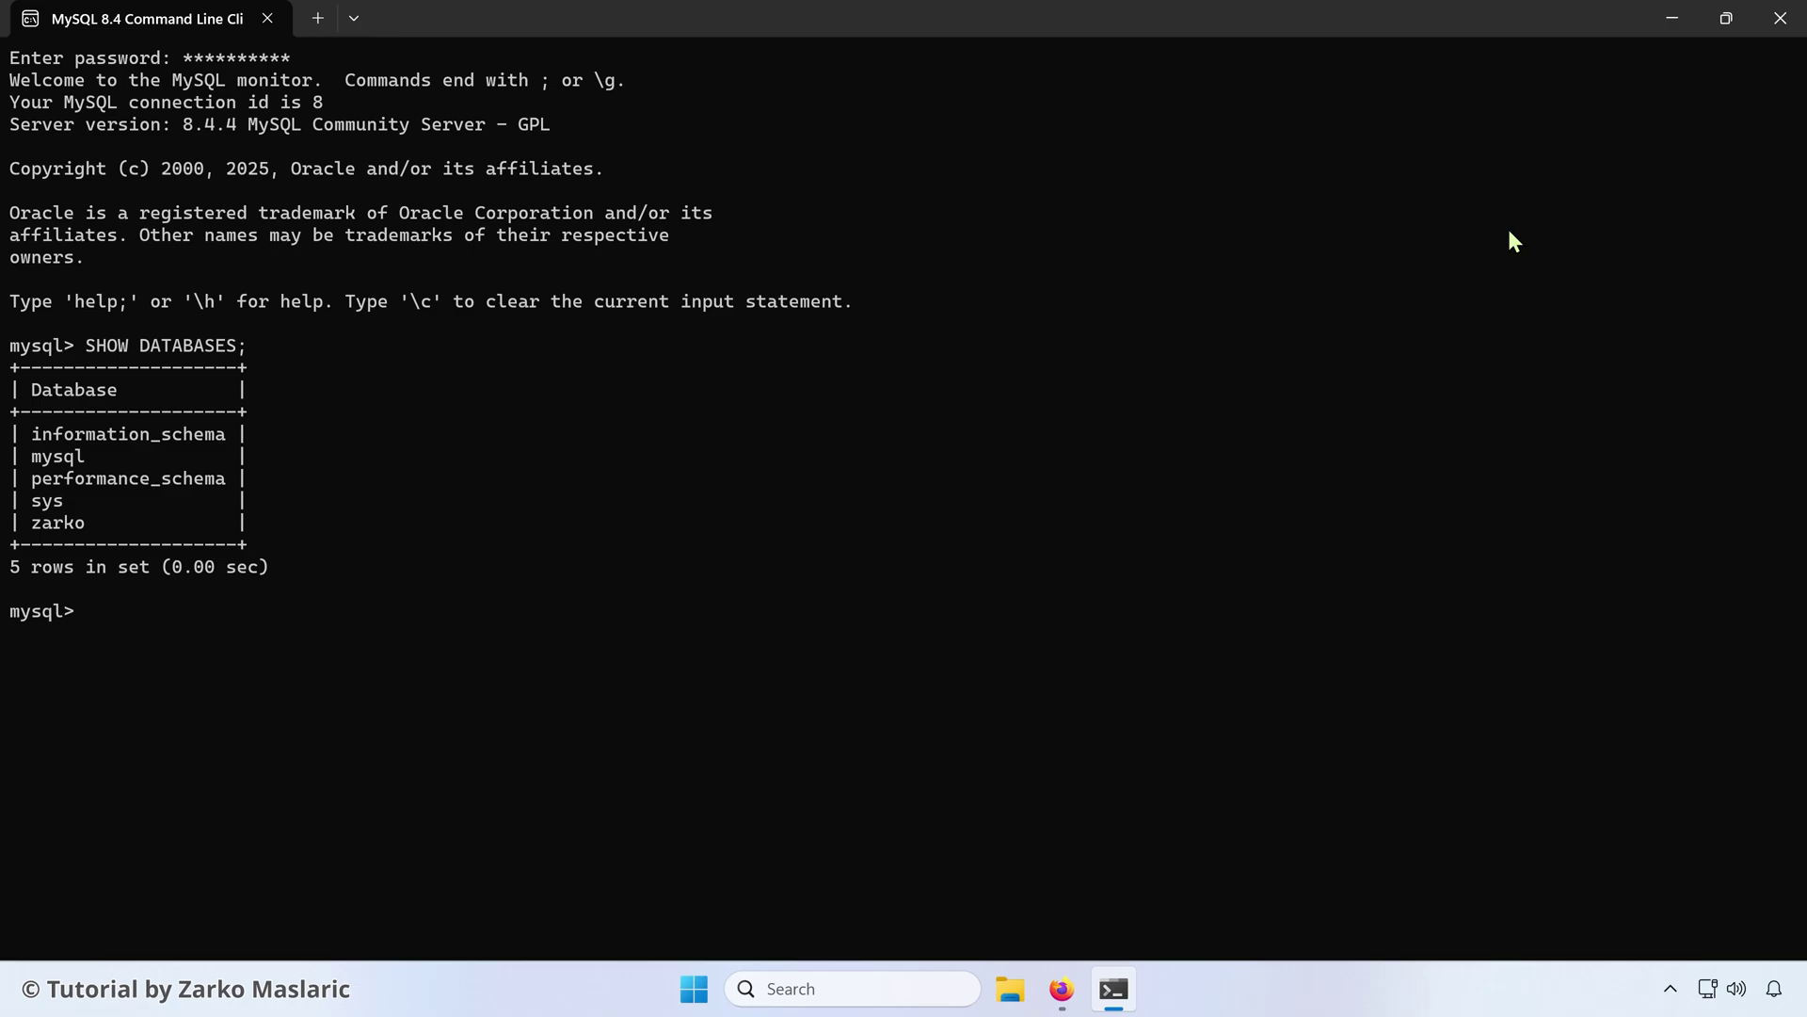
click(1788, 33)
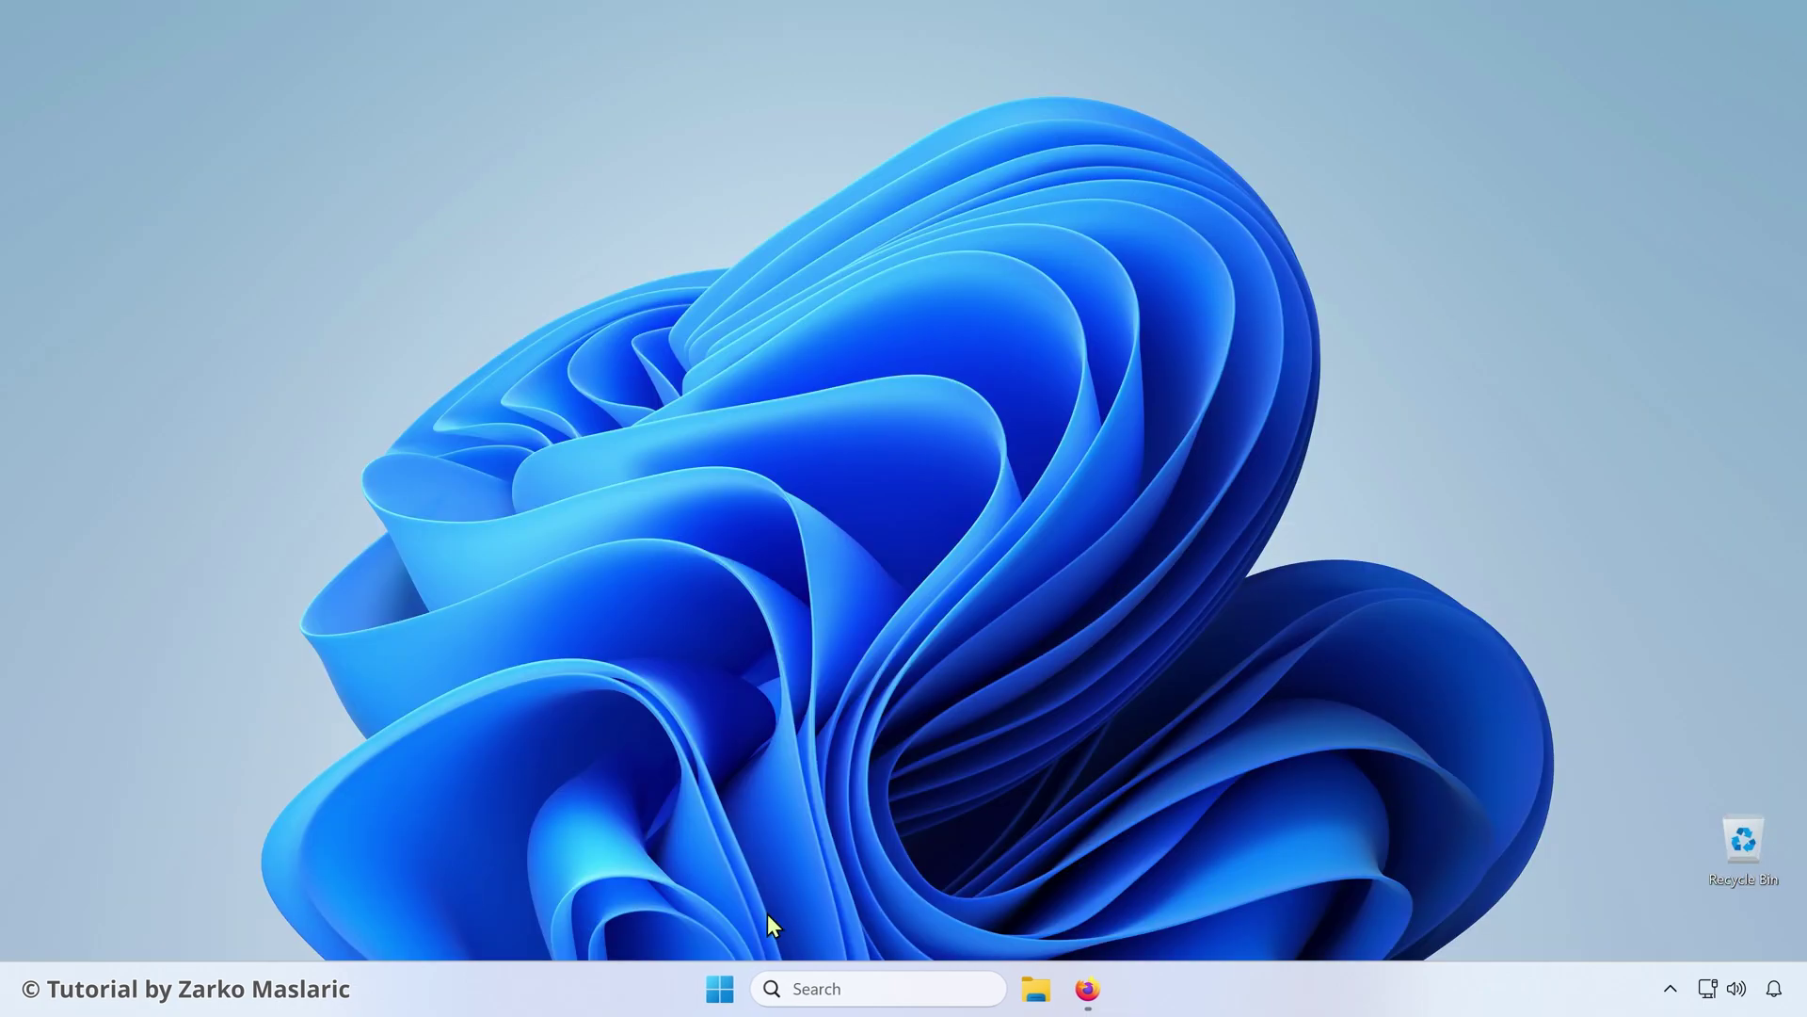
- Open MySQL Workbench 8.0 CE and connect to Local instance MySQL84
click(717, 991)
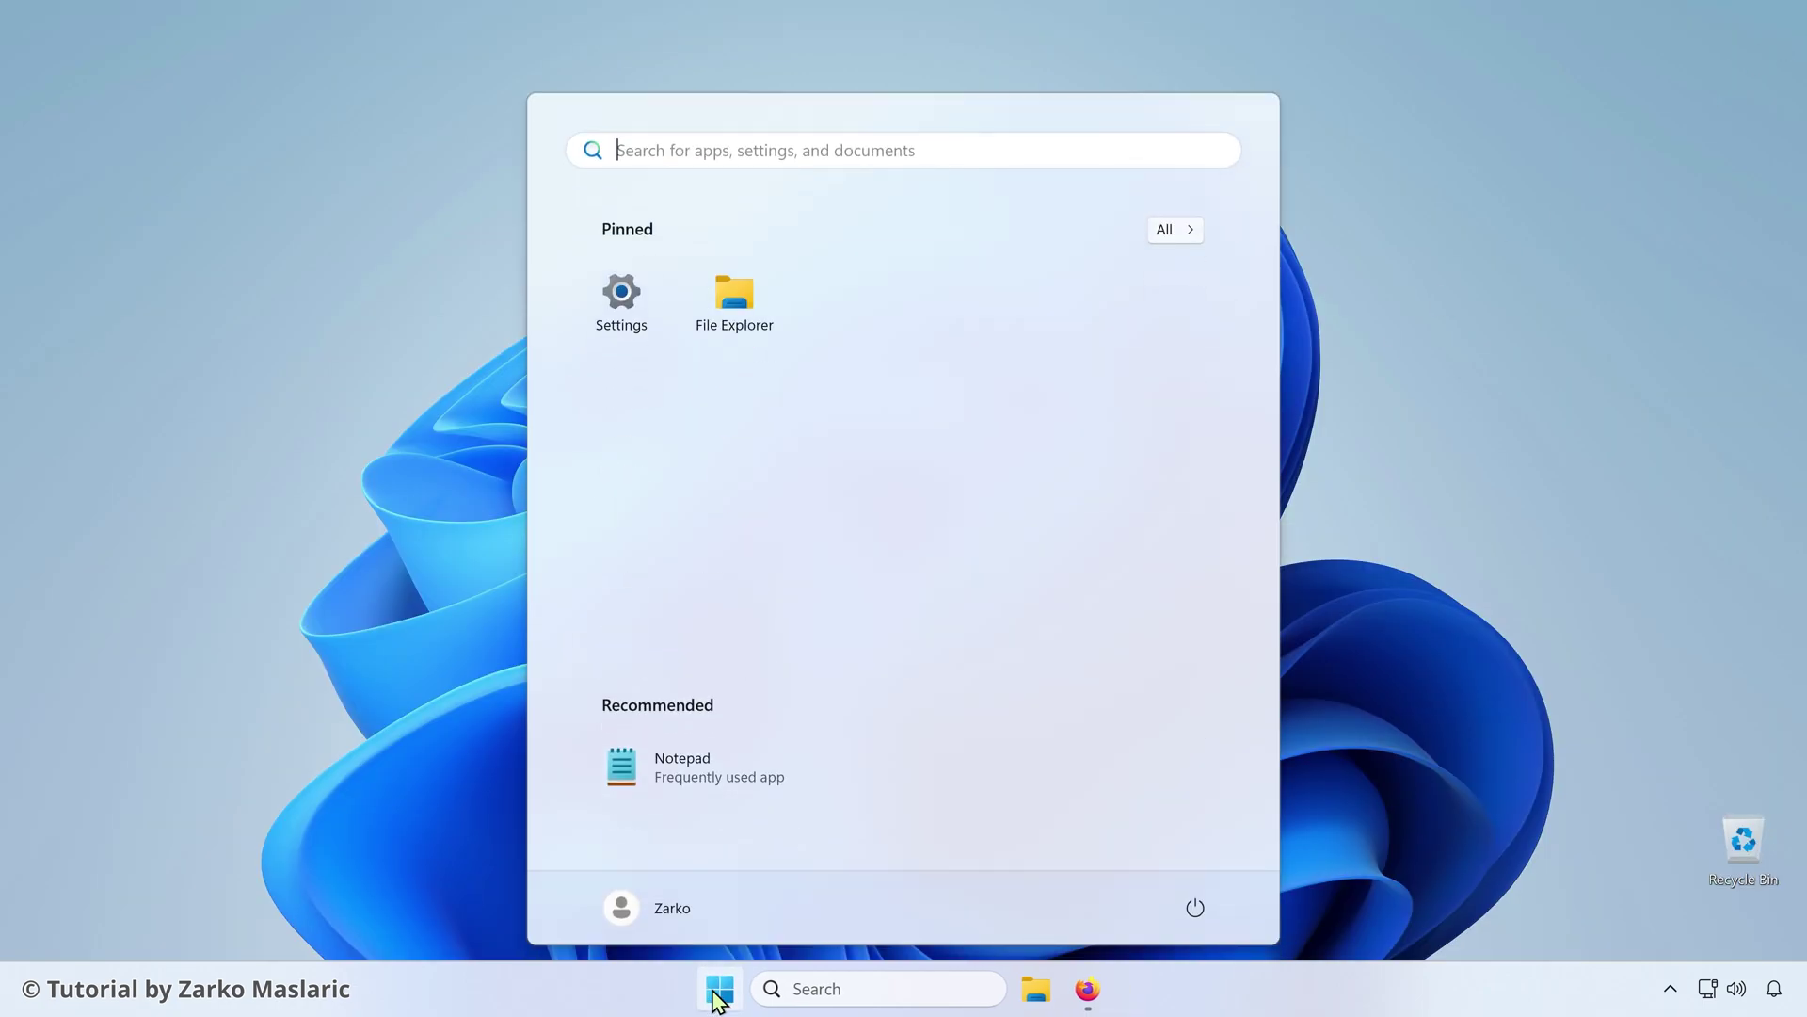
text(workbench)
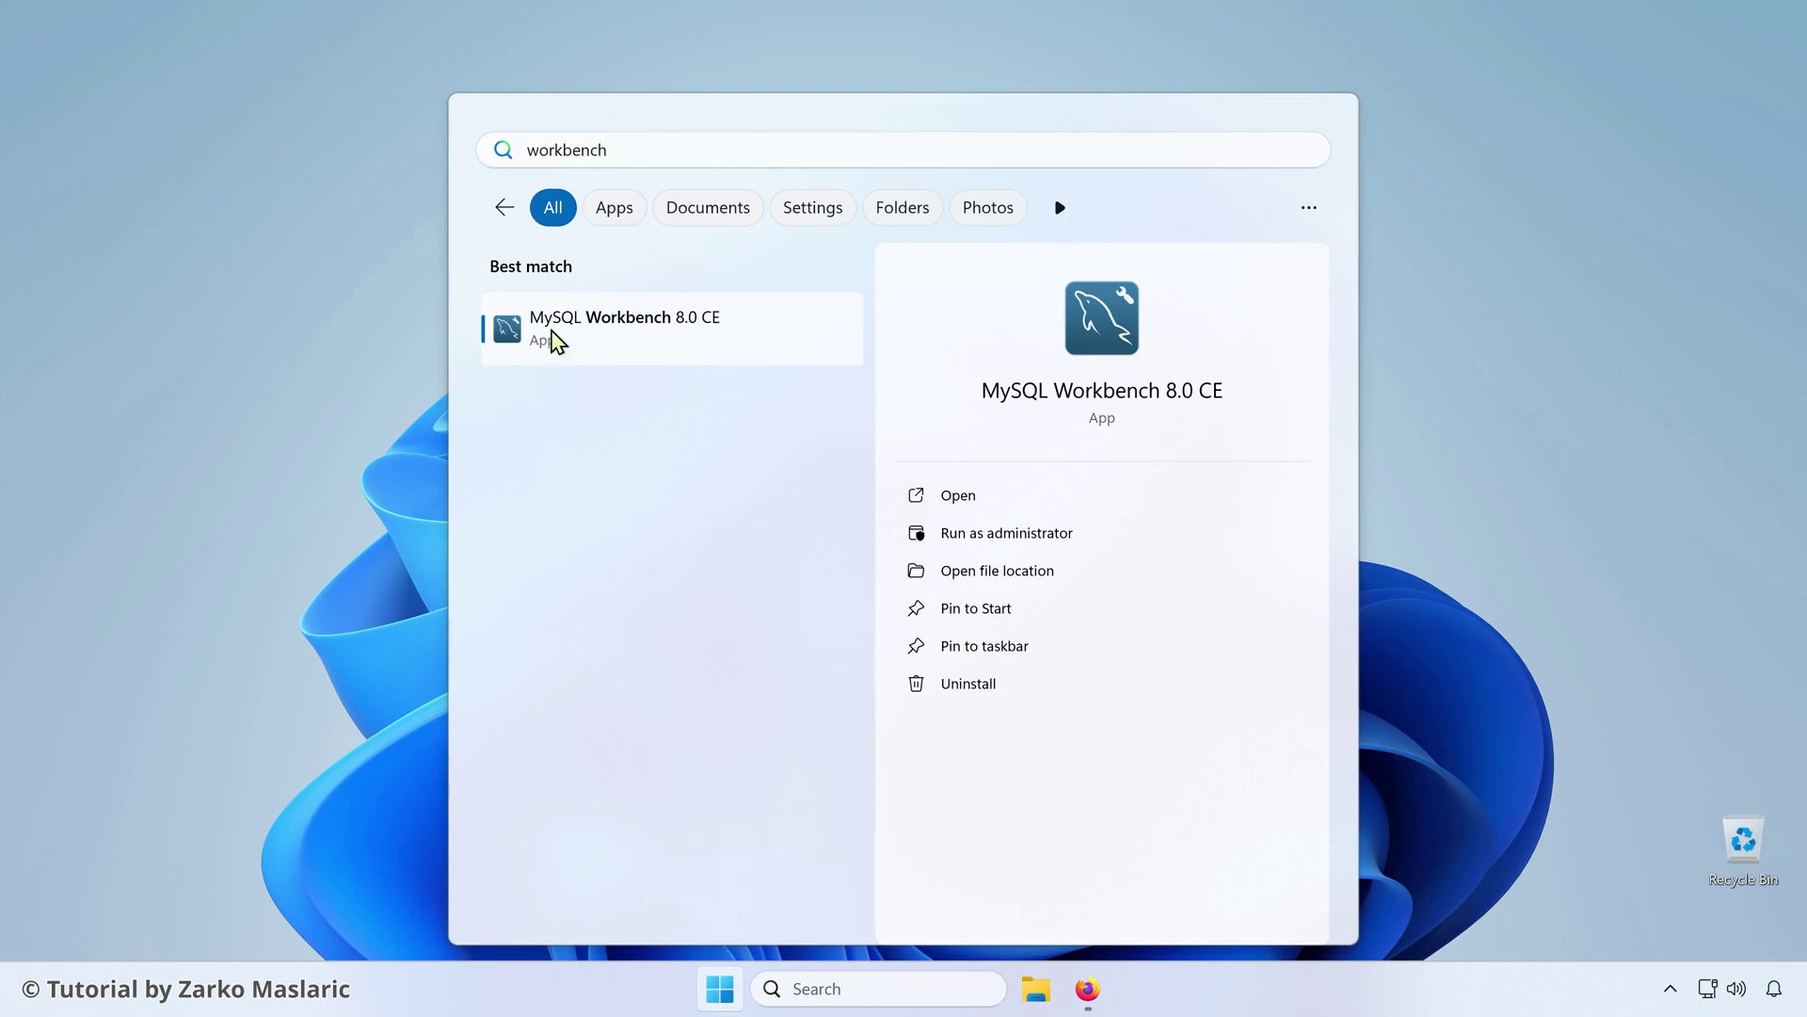
click(549, 341)
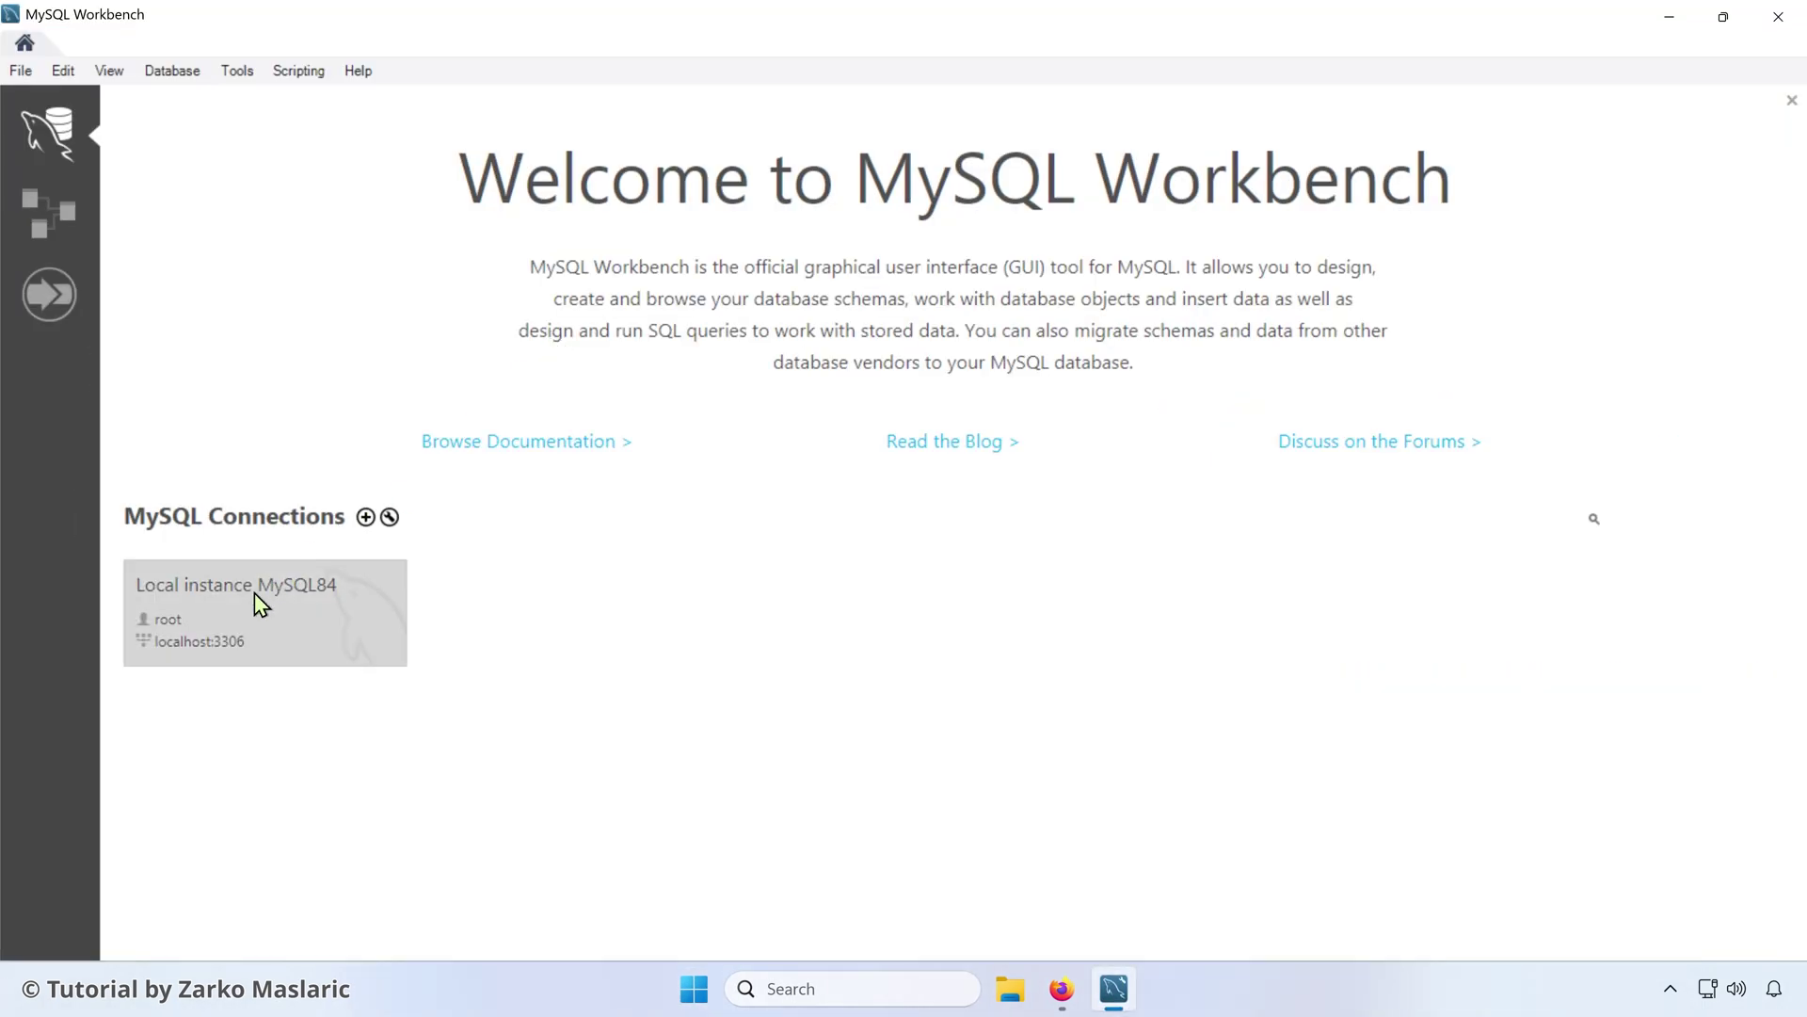
click(248, 596)
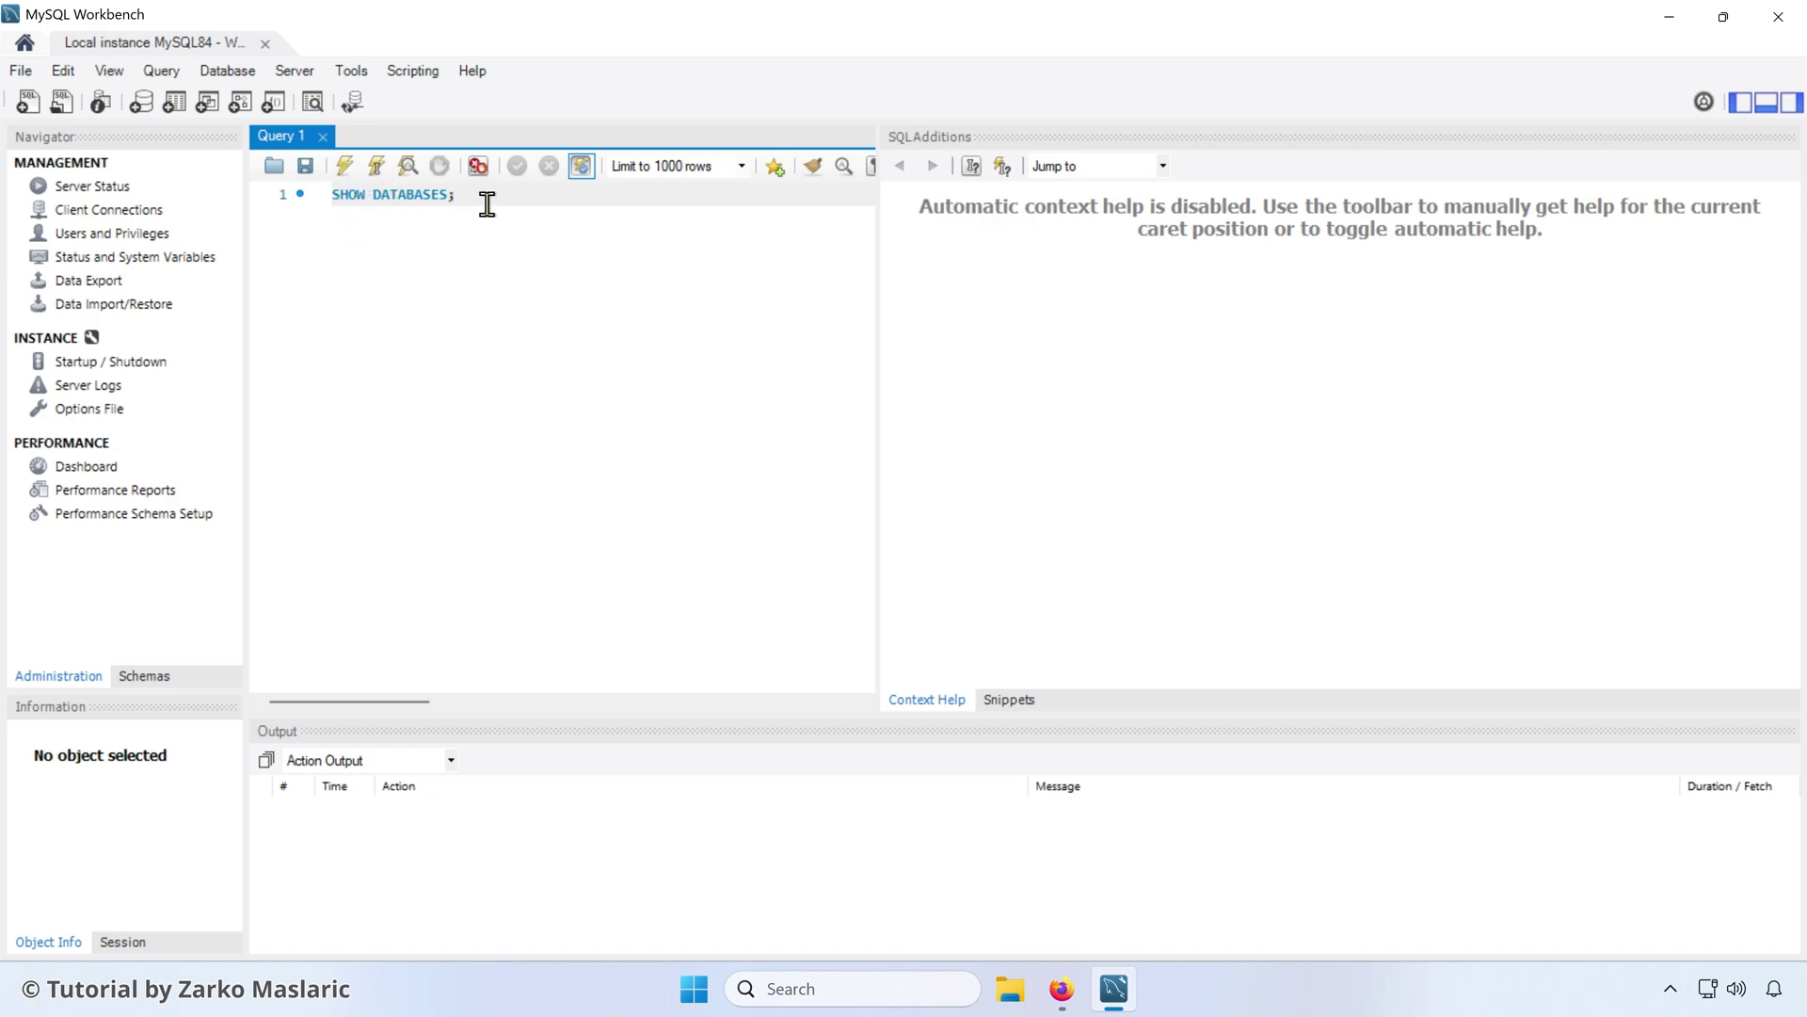
- Execute the SHOW DATABASES; statement in the Query 1 editor and close Workbench
drag(484, 201, 327, 201)
click(344, 166)
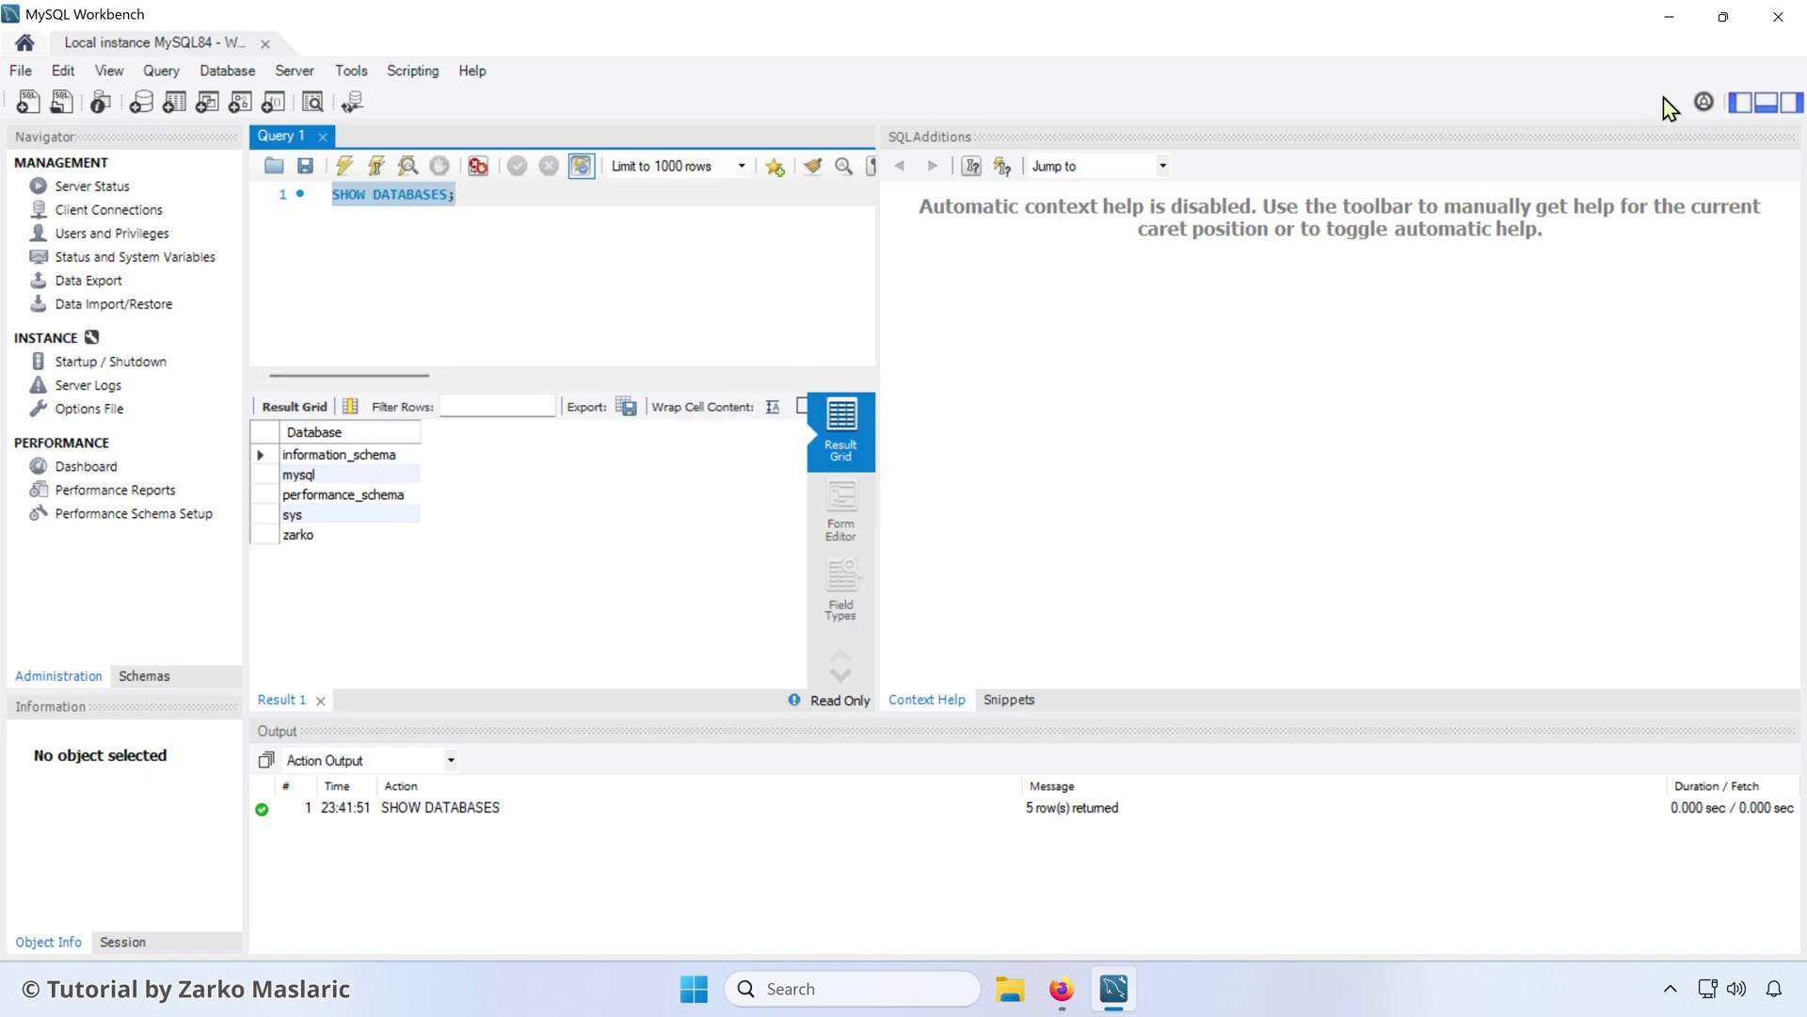
click(1778, 16)
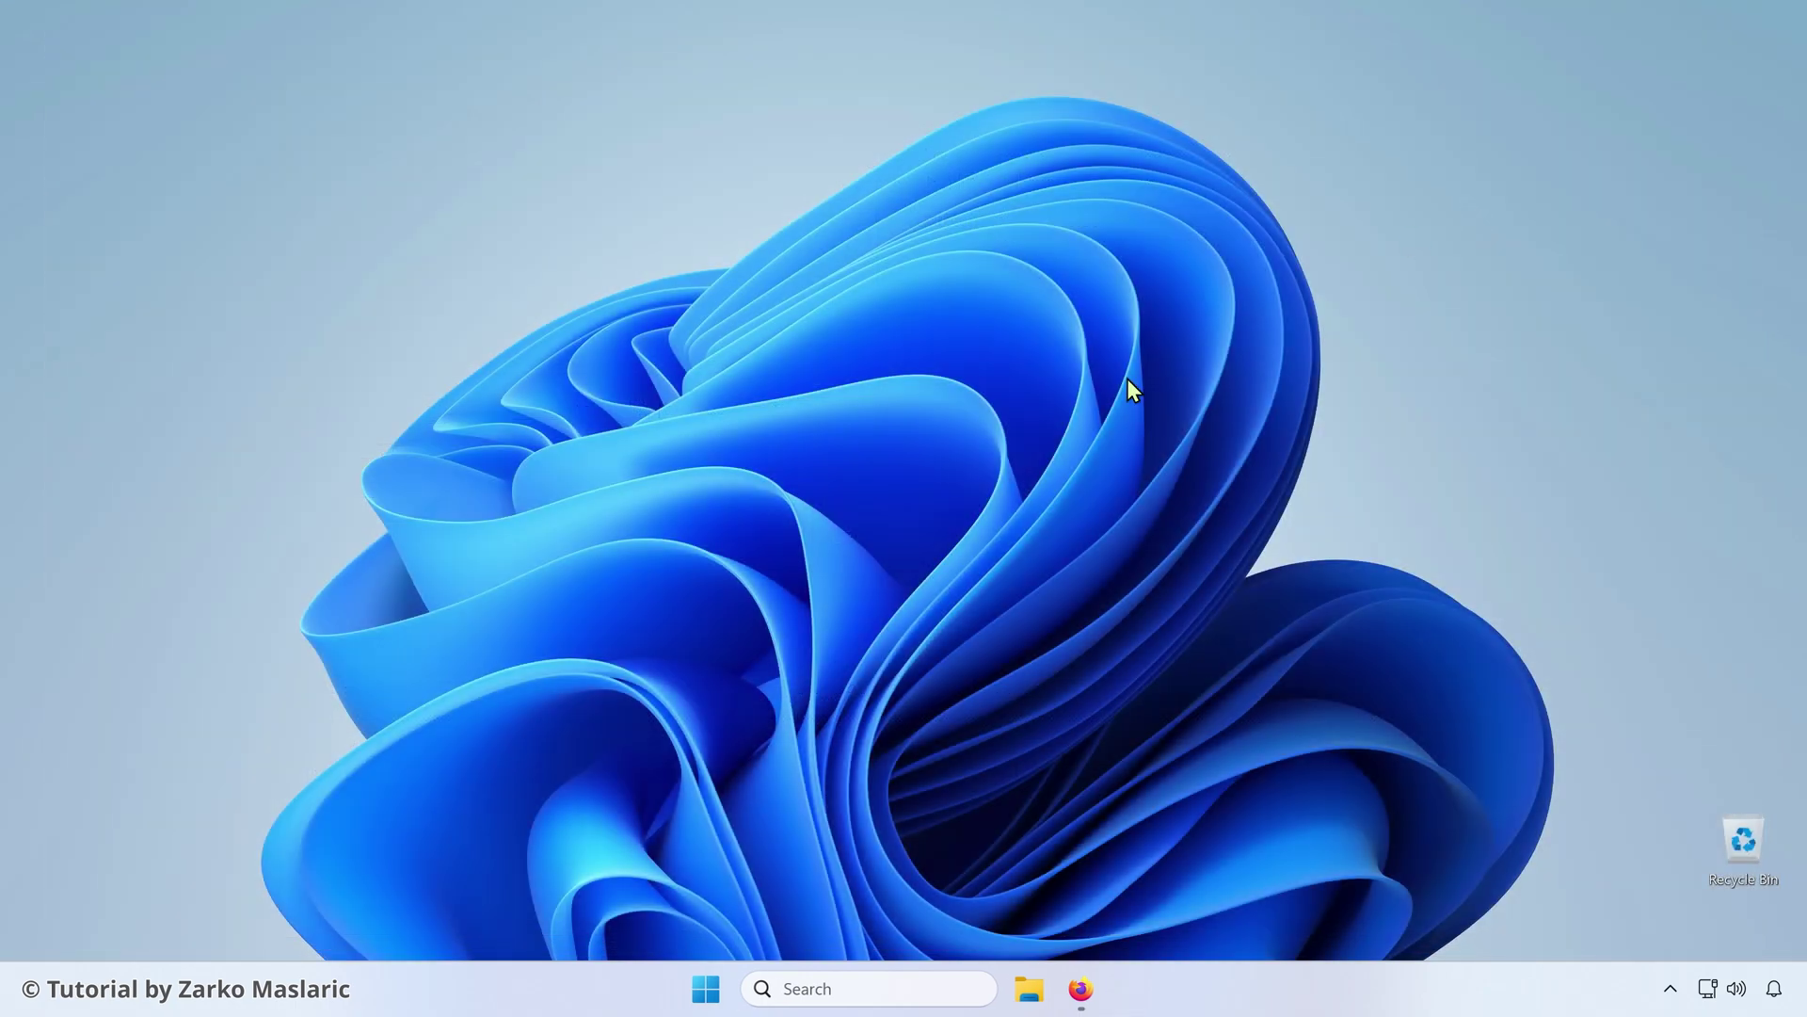